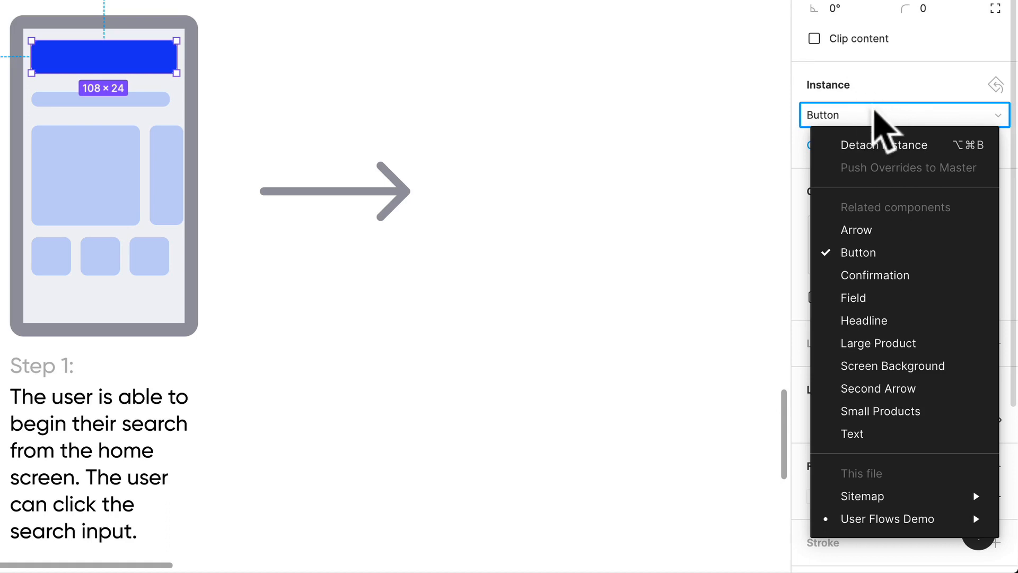
Swap the Button instance at the top of the Step 1 phone screen for the Field component.
click(856, 108)
click(868, 113)
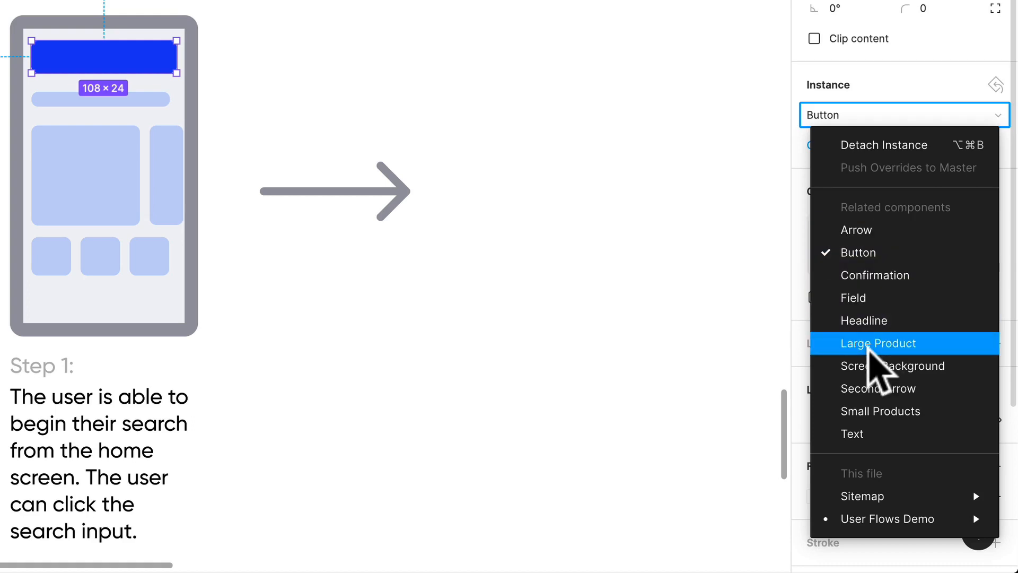
click(849, 297)
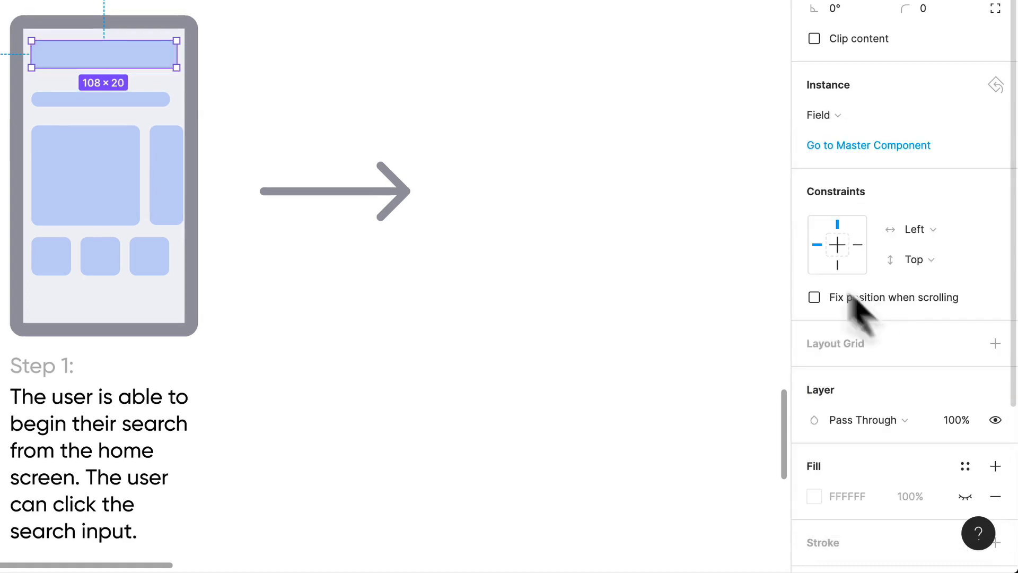
click(550, 52)
Move the headline bar, both large product blocks and the small products row slightly up, closer to the field.
scroll(563, 64, left, 3)
click(271, 204)
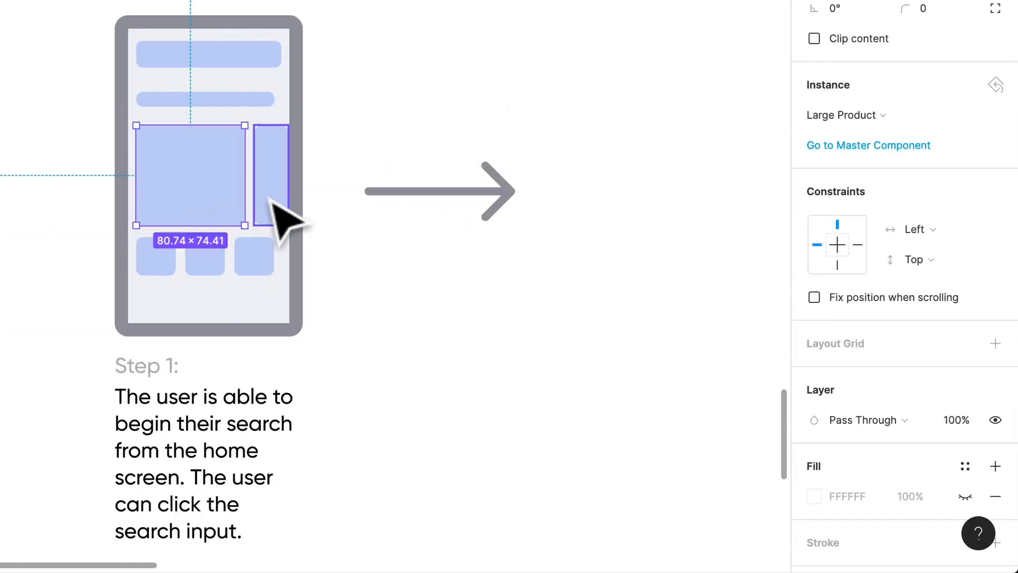
shift+click(249, 259)
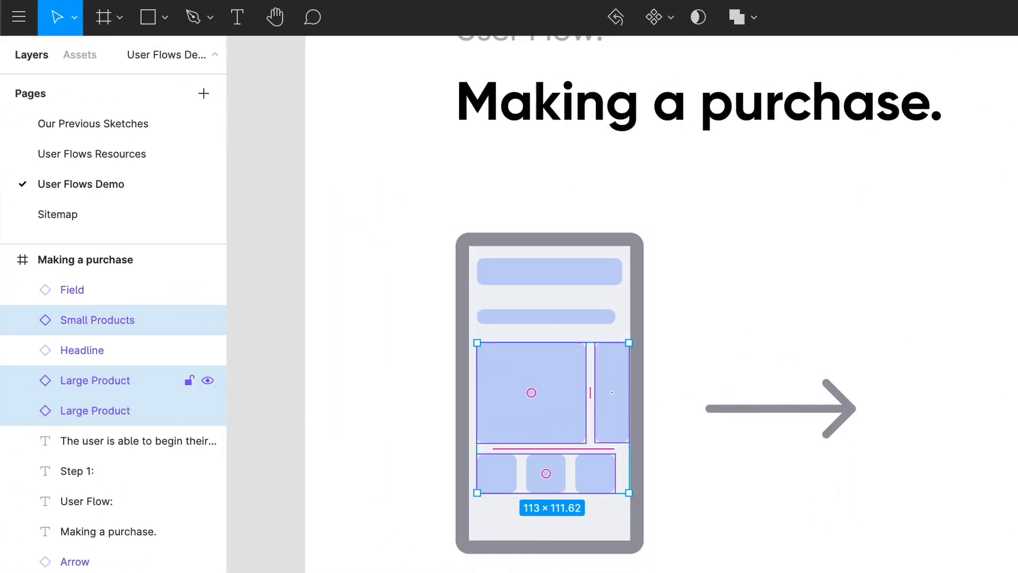
shift+click(212, 104)
click(80, 55)
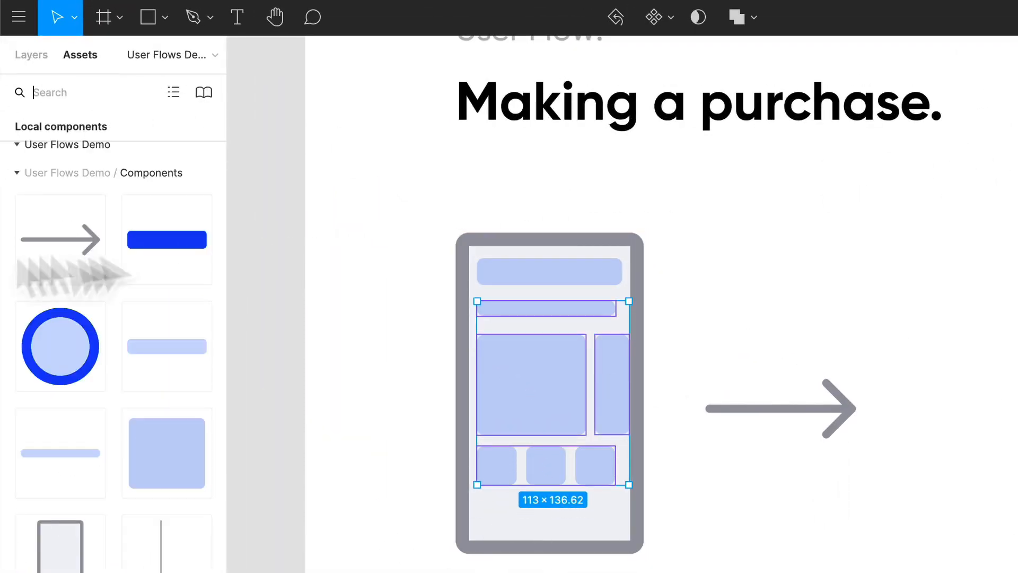
click(793, 558)
Draw a row of four 13 × 13 circles with the Ellipse tool along the bottom of the phone screen, below the small products.
scroll(753, 557, down, 2)
scroll(748, 557, up, 1)
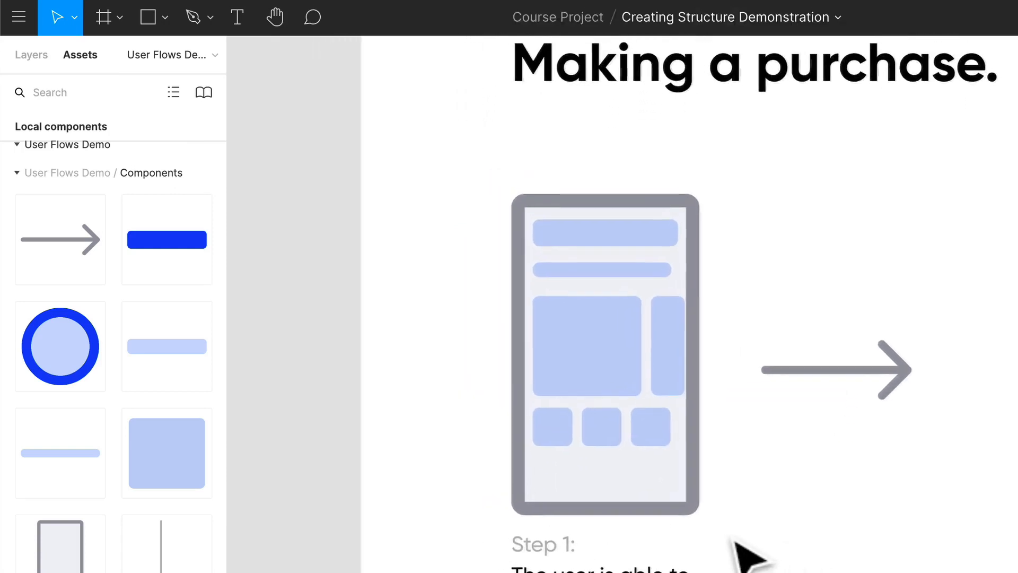
key(o)
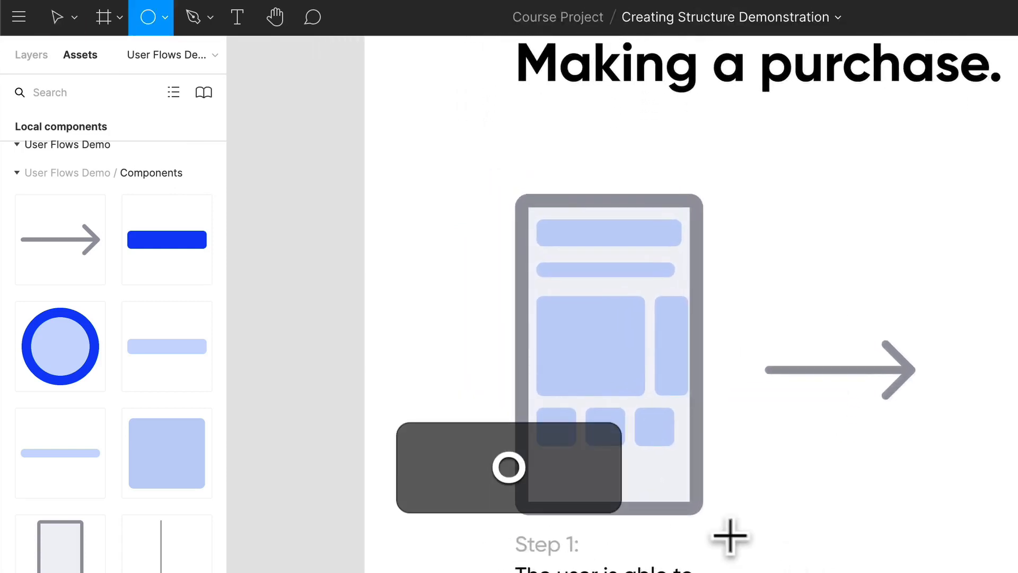
scroll(586, 485, up, 3)
scroll(586, 484, up, 1)
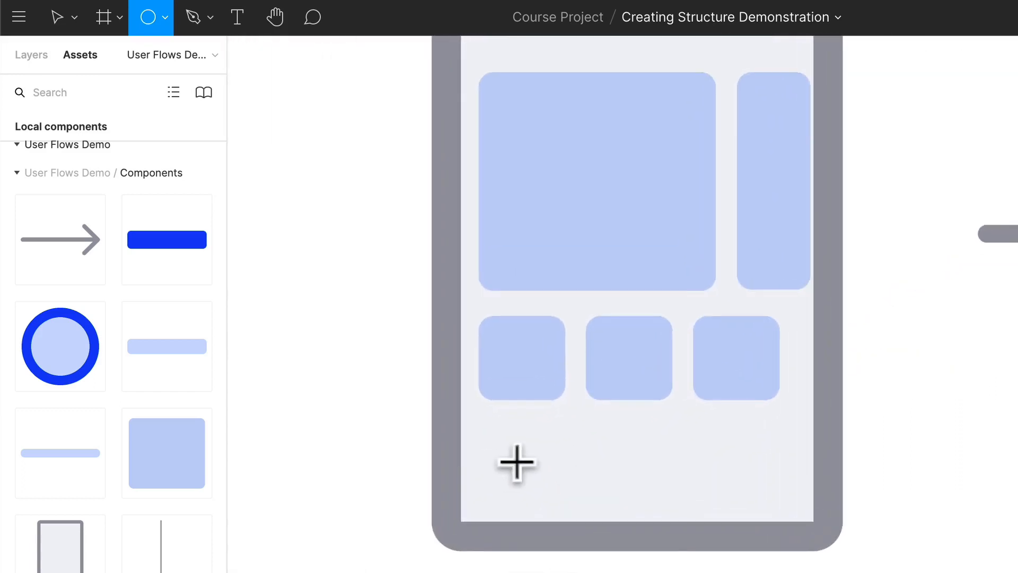
drag(485, 462, 635, 480)
drag(637, 480, 764, 487)
click(944, 474)
click(693, 479)
Shift the small products row slightly right and align the first and last circles with its outer edges.
click(724, 367)
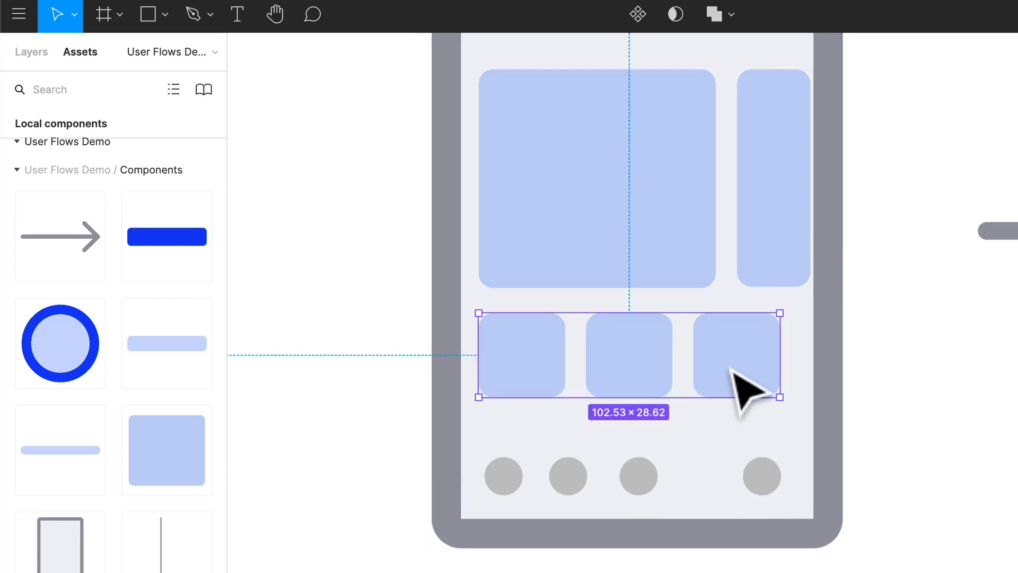
drag(732, 370, 742, 371)
drag(763, 478, 773, 483)
drag(505, 484, 509, 475)
Distribute the four bottom circles evenly with horizontal spacing.
shift+click(567, 480)
shift+click(641, 480)
shift+click(778, 483)
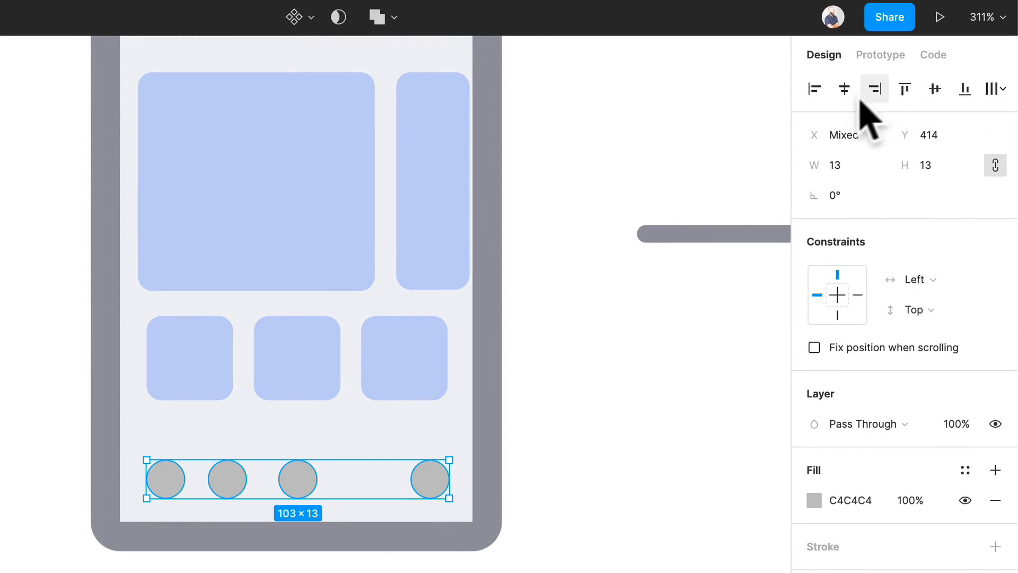
click(997, 89)
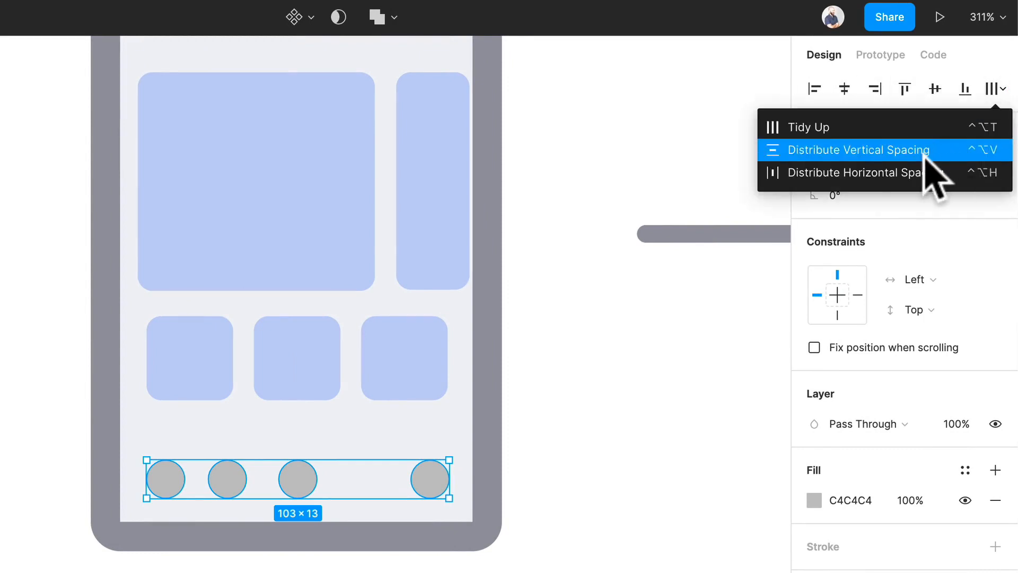
click(902, 175)
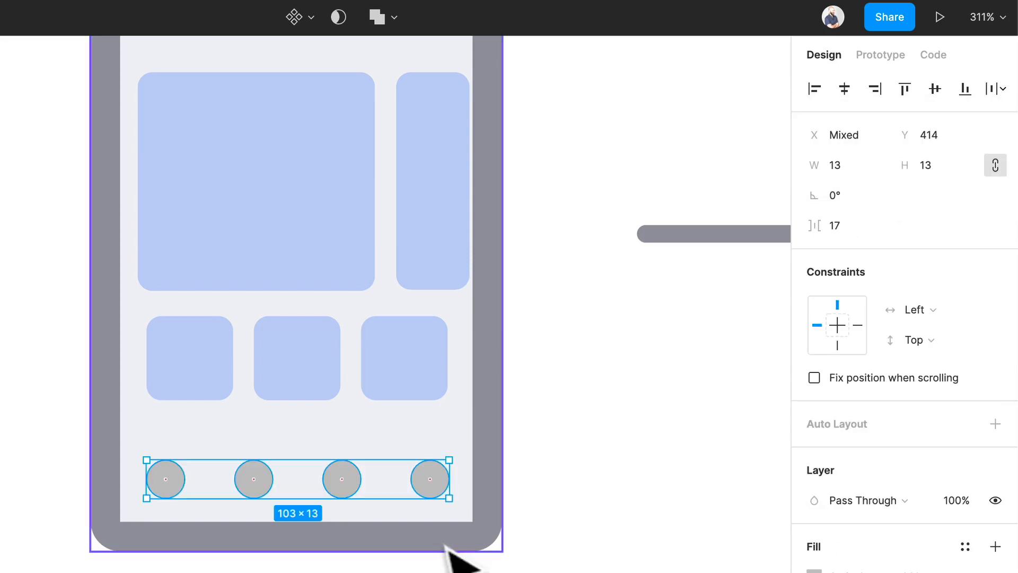
Recolor all four bottom circles with the light blue C3D1F6 sampled from a small product block.
key(Escape)
double_click(421, 479)
shift+click(342, 479)
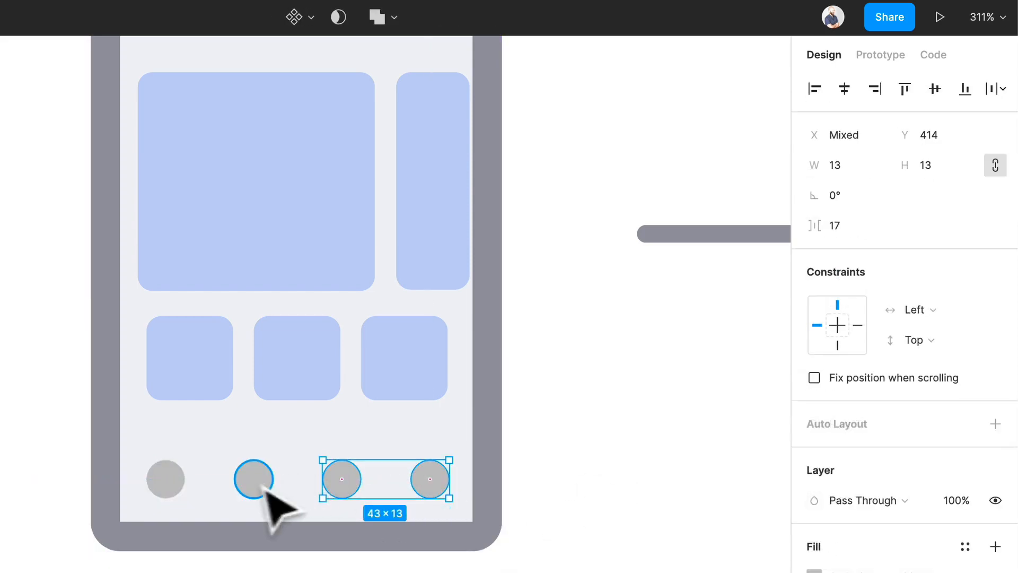
shift+click(253, 479)
shift+click(165, 479)
key(i)
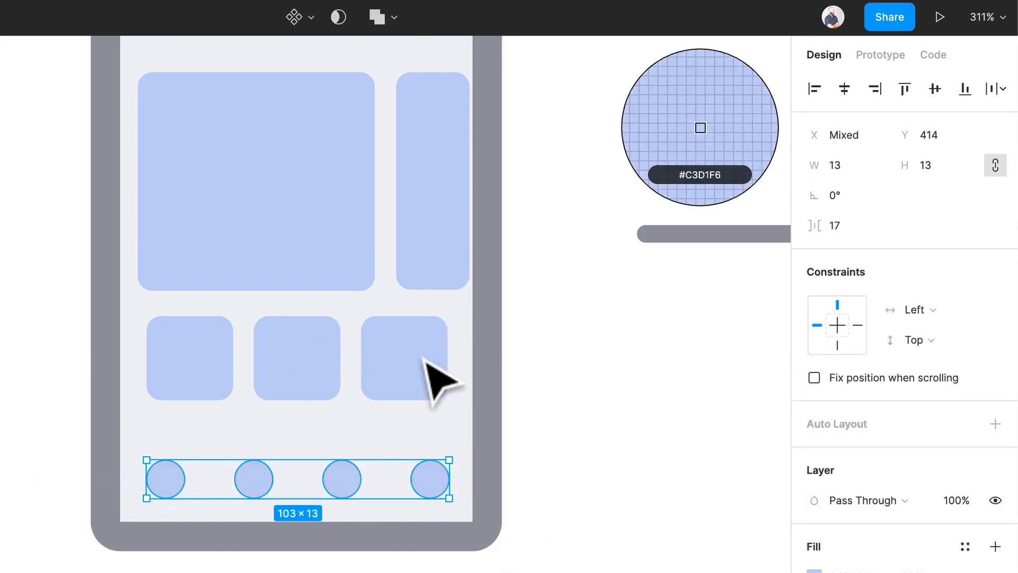
click(443, 375)
key(Escape)
Set the fill of the last circle in the bottom row to the solid blue 0647EE from the document colors.
click(415, 485)
key(i)
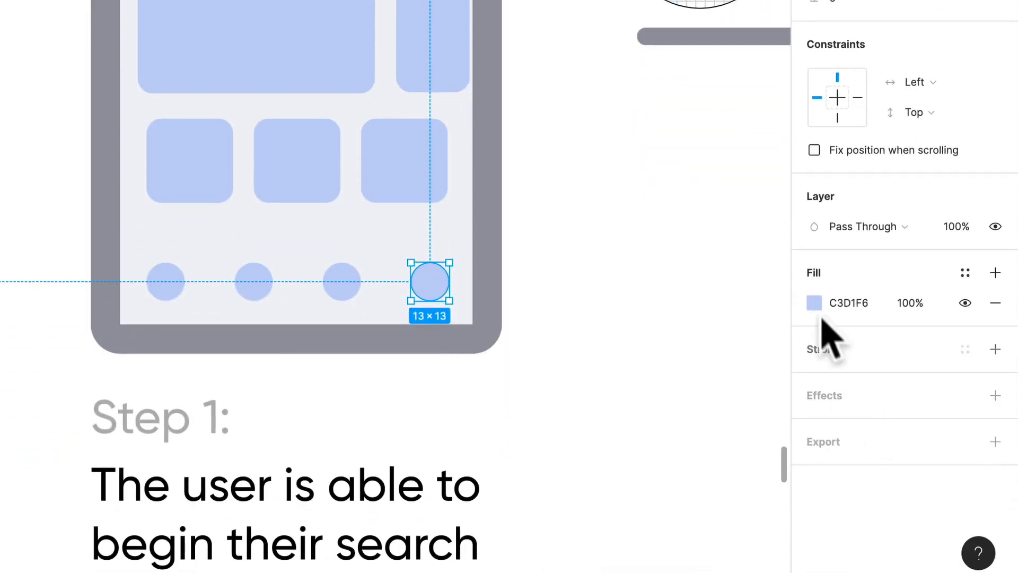
click(815, 312)
click(633, 525)
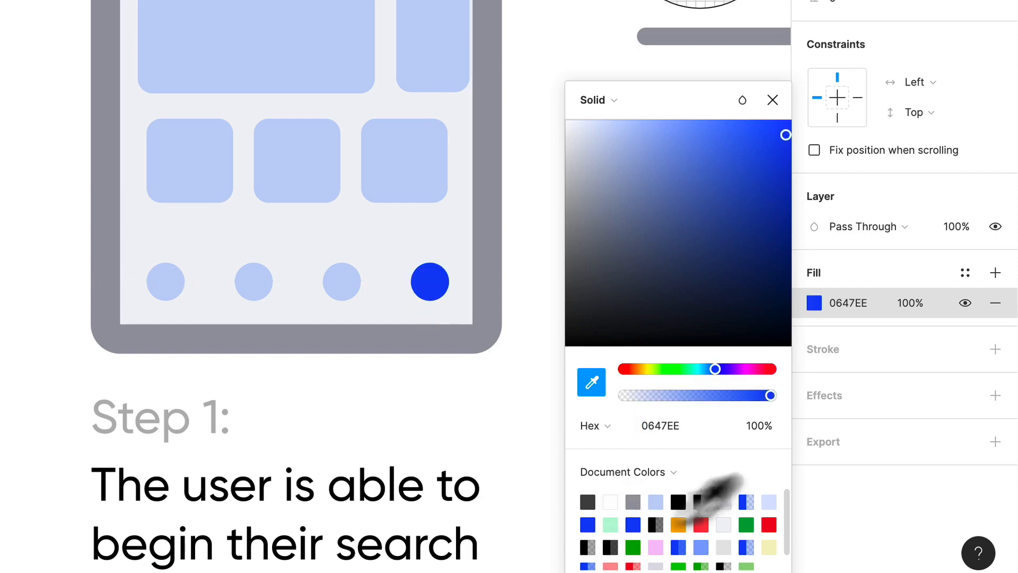
click(536, 347)
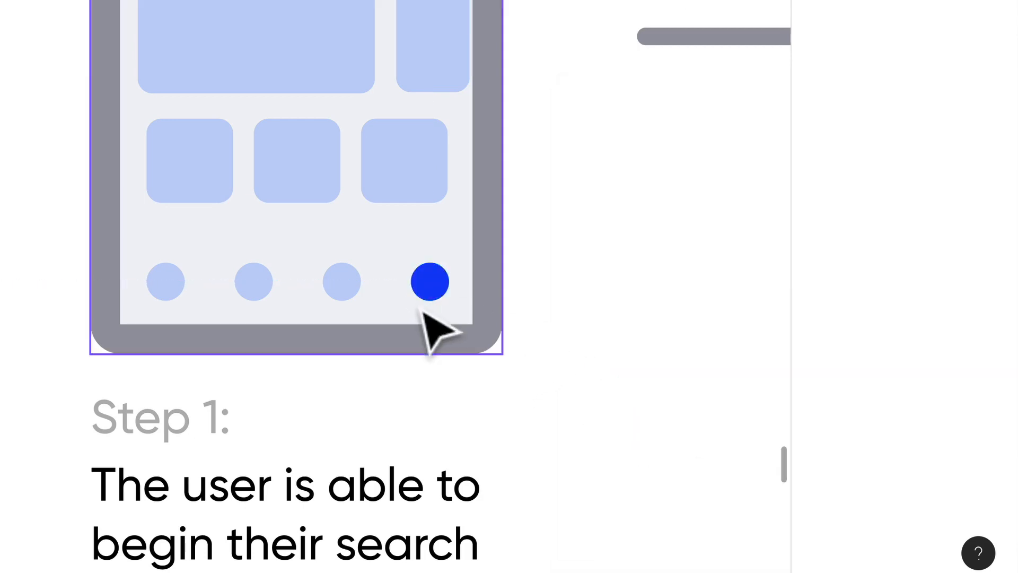
Draw a 5 × 5 notification dot just above the upper-right edge of the blue circle.
scroll(630, 278, up, 1)
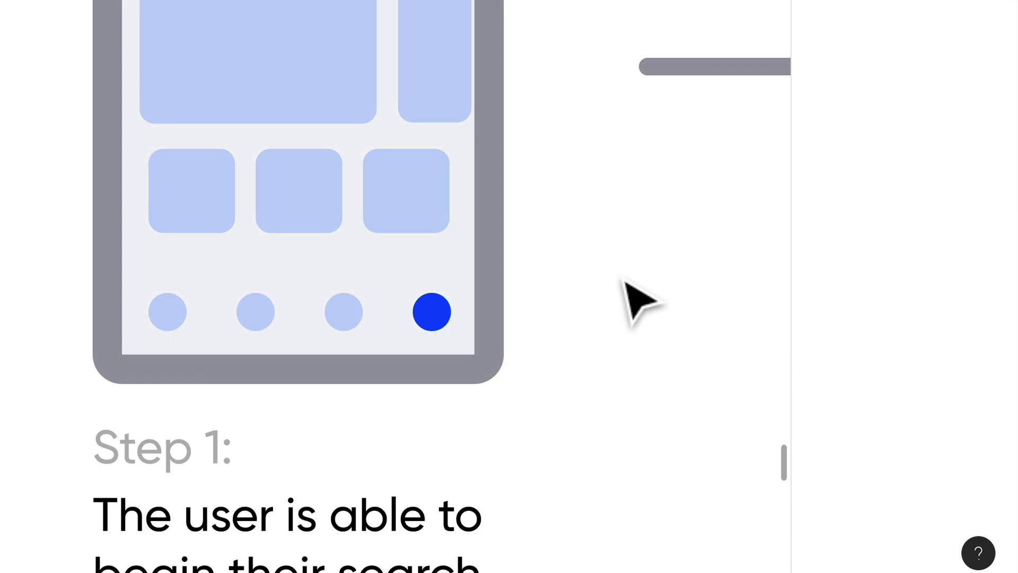
scroll(448, 357, up, 3)
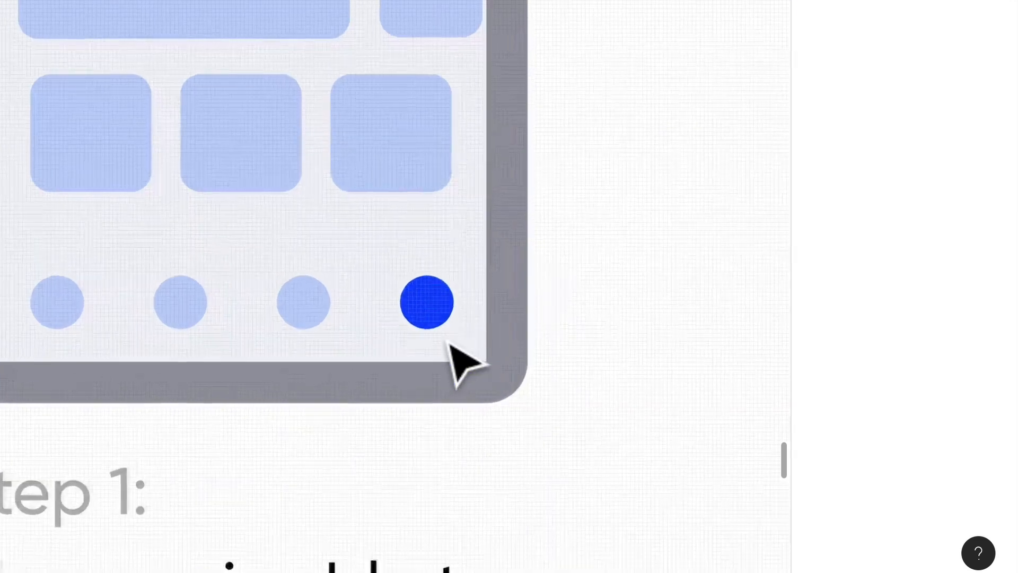
double_click(441, 302)
click(674, 298)
key(r)
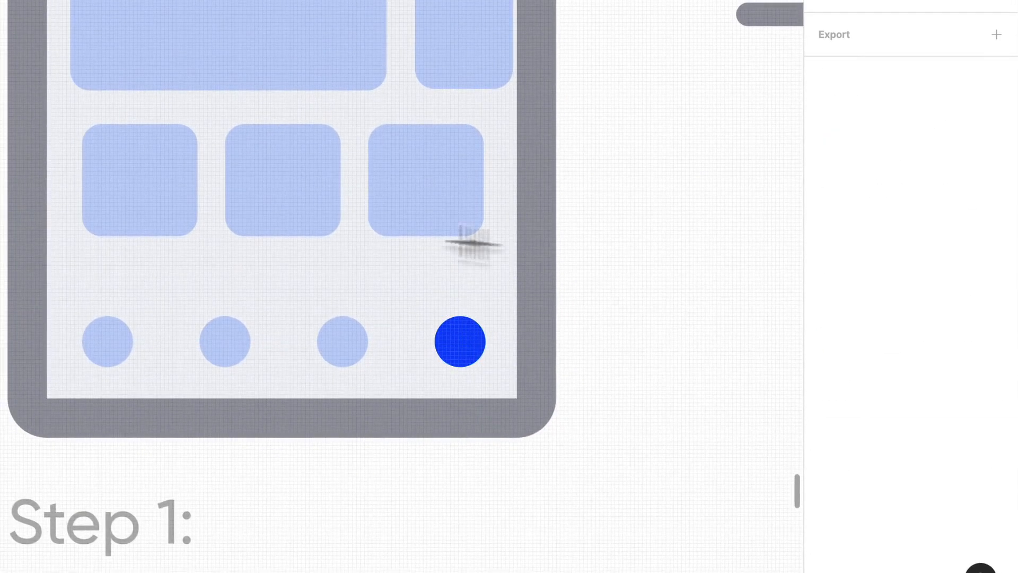
drag(472, 289, 493, 312)
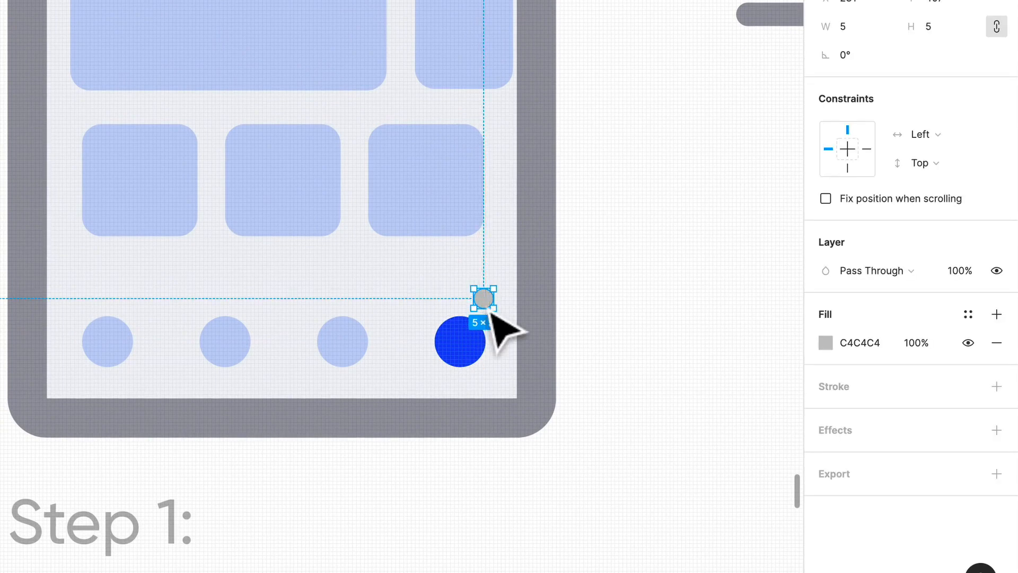
Fill the notification dot with red FF2D23 and move it down to Y 409, closer to the blue circle.
click(969, 315)
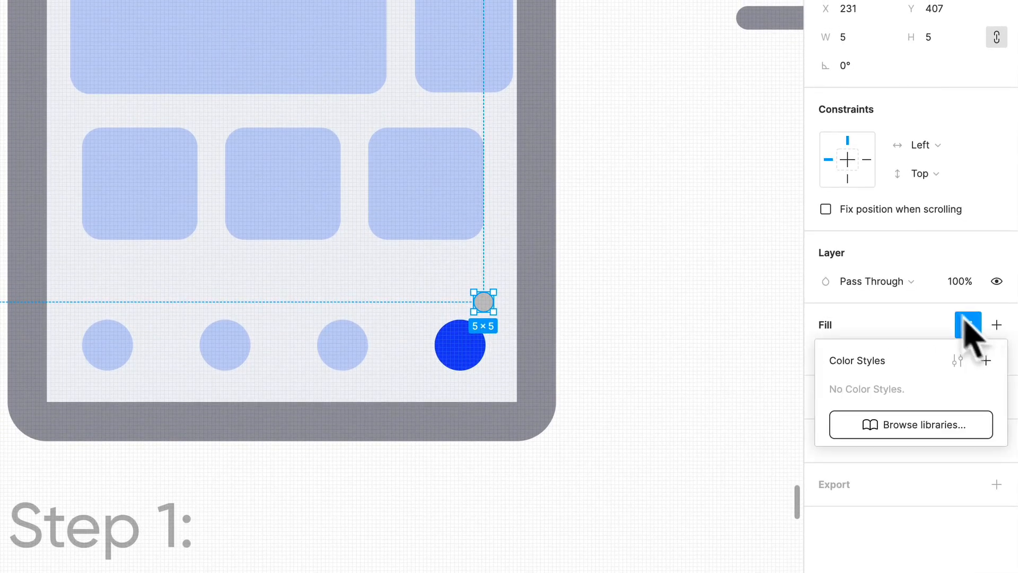
click(969, 326)
click(826, 353)
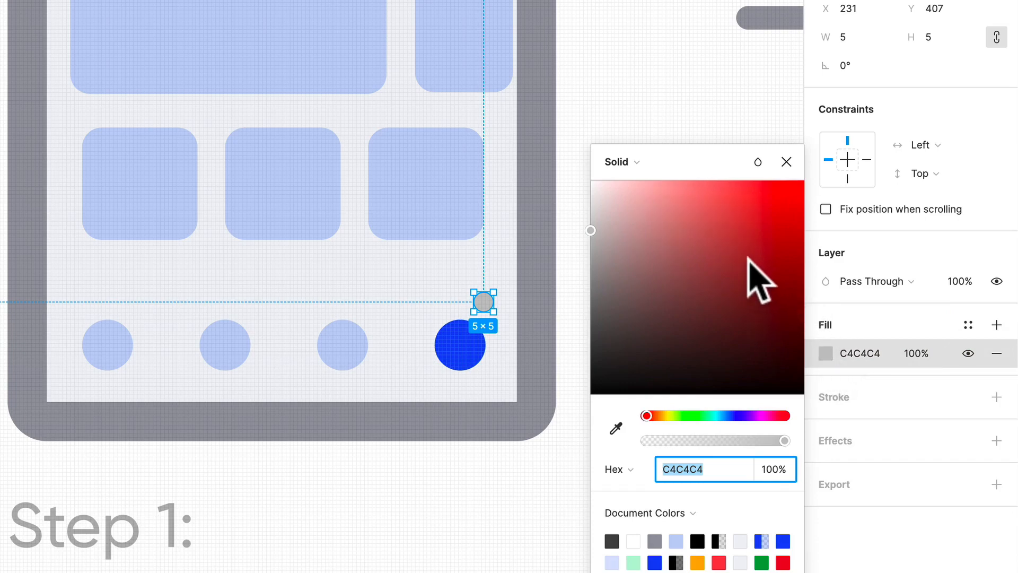
drag(749, 258, 775, 181)
click(659, 119)
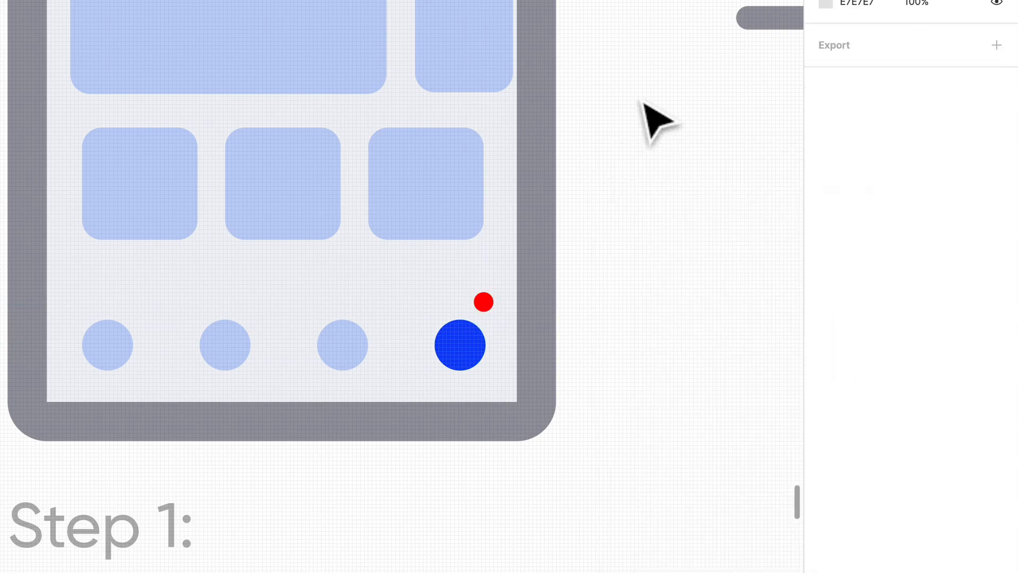
drag(485, 302, 485, 317)
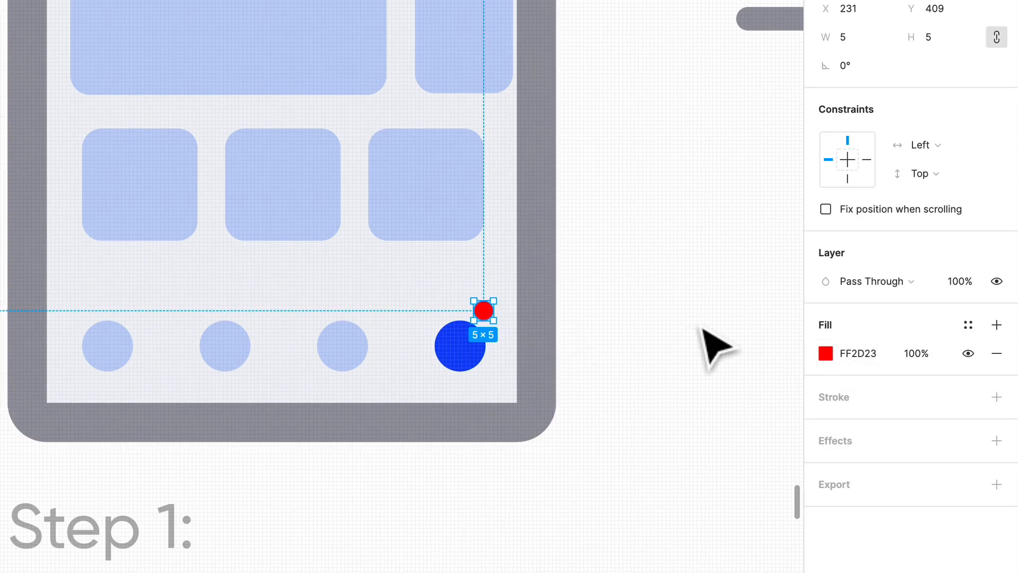
click(685, 361)
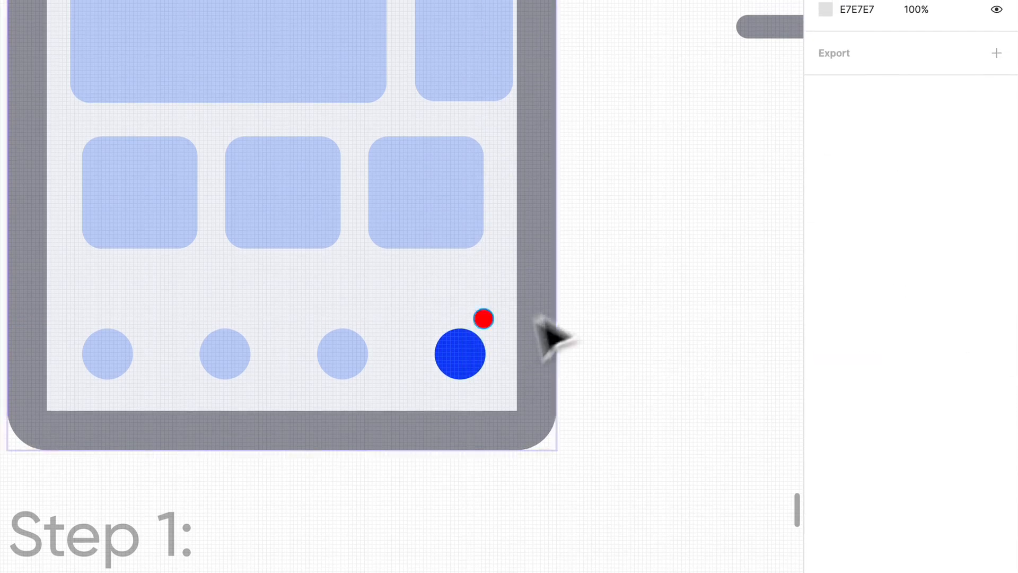
Replace the Step 1 description with "The user is able to see a cart notifcation that they can interact with. The user taps on the cart navigation item.".
scroll(517, 370, down, 3)
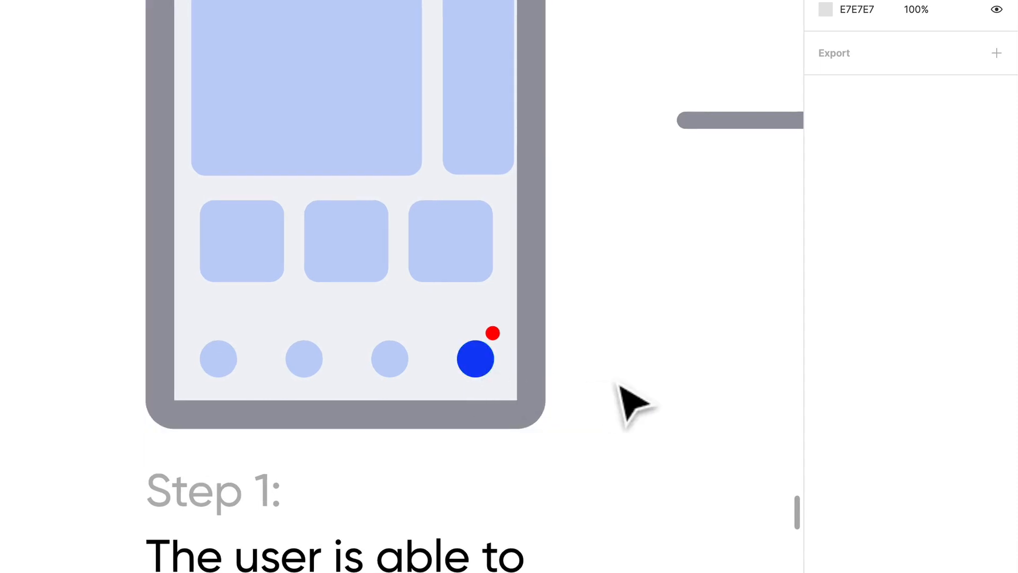
scroll(545, 409, down, 3)
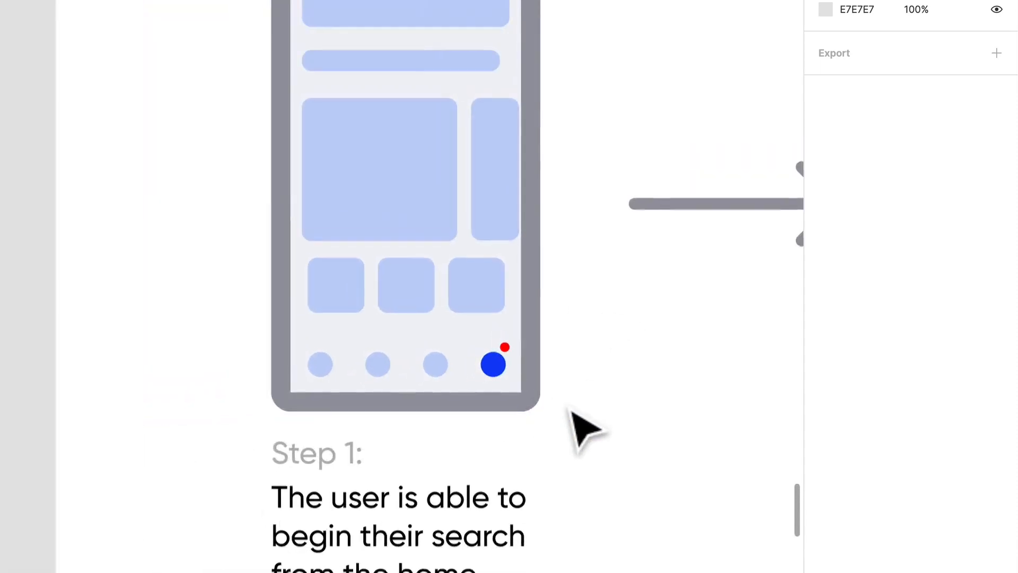
scroll(584, 427, down, 3)
double_click(388, 435)
text(The user is ab)
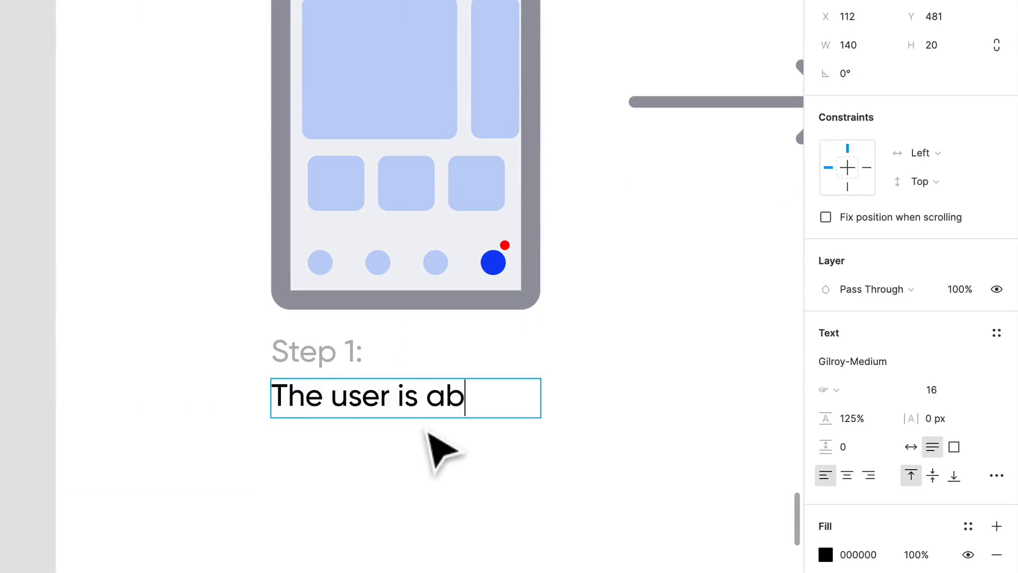
text(le to see a car)
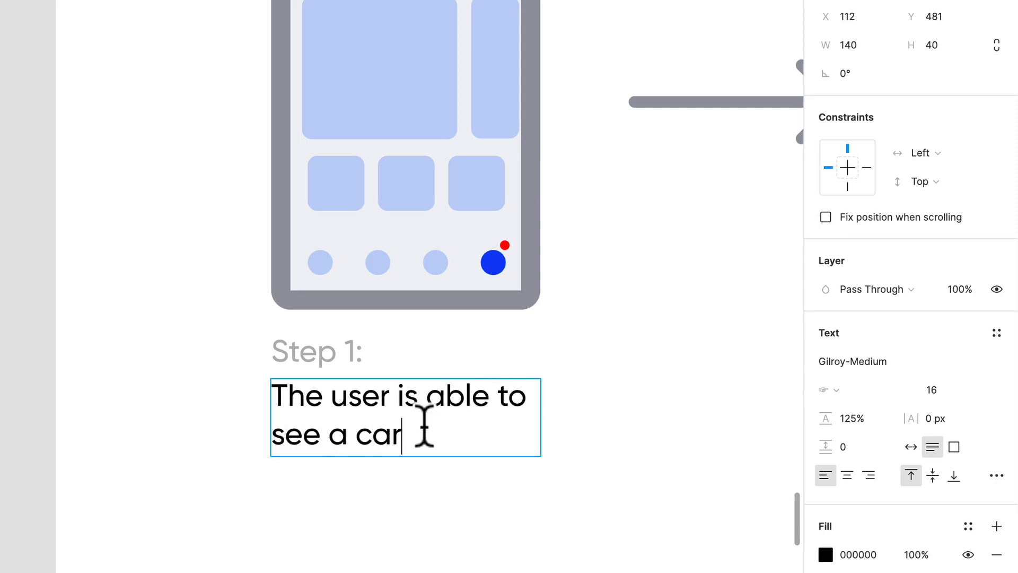
text(t notifcation)
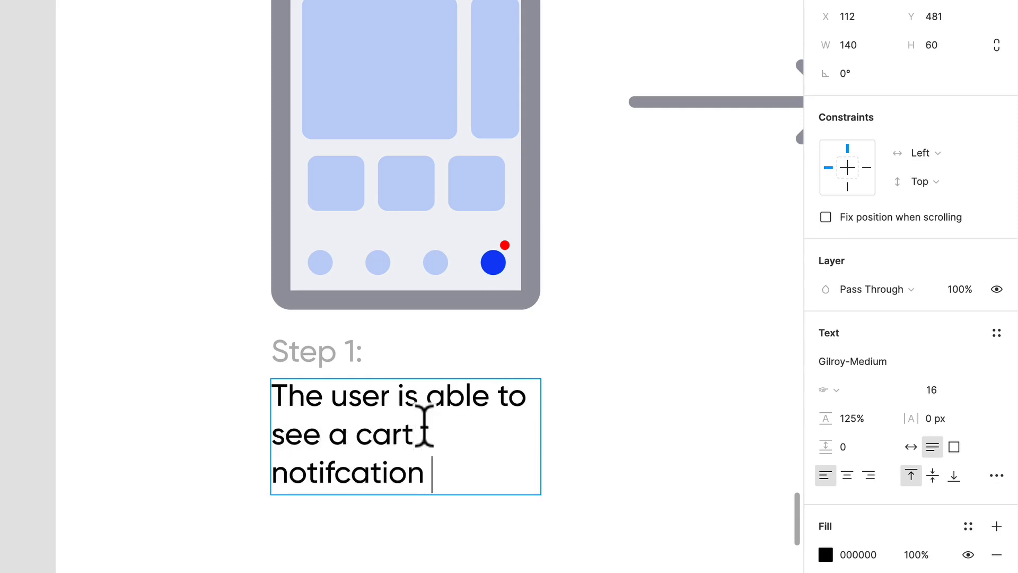
text( that they can int)
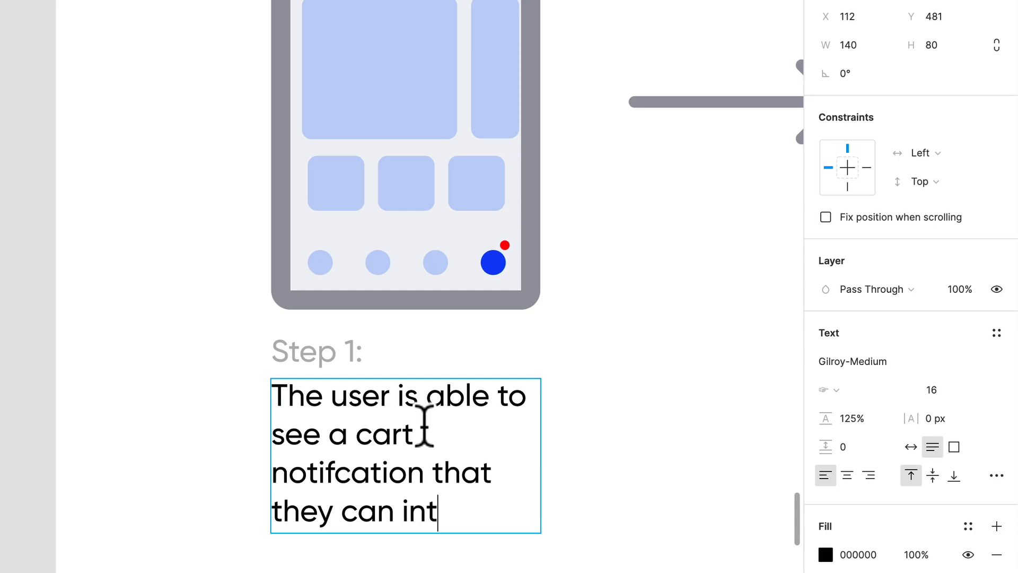
text(eract with. The user)
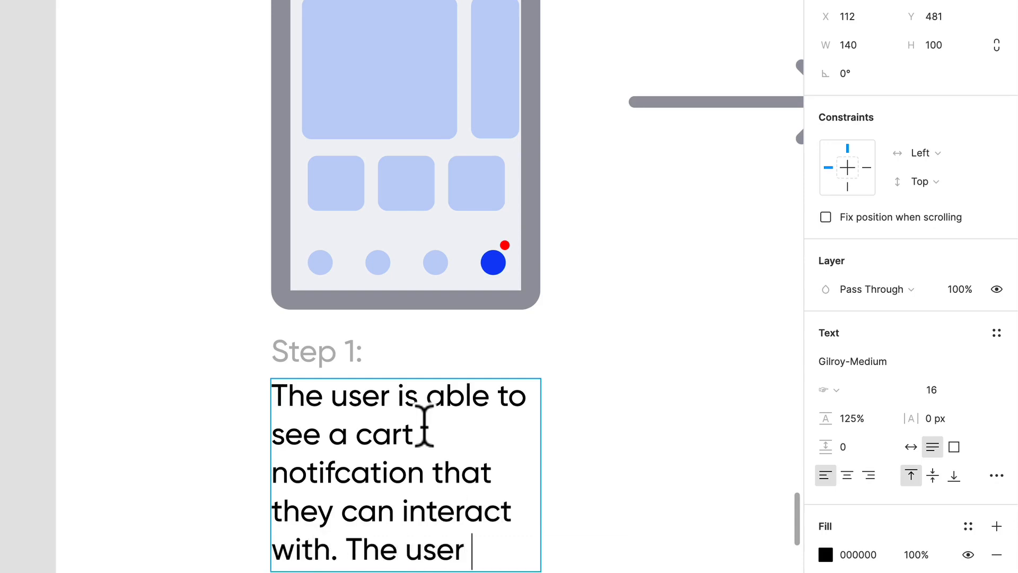
text( taps on the cart)
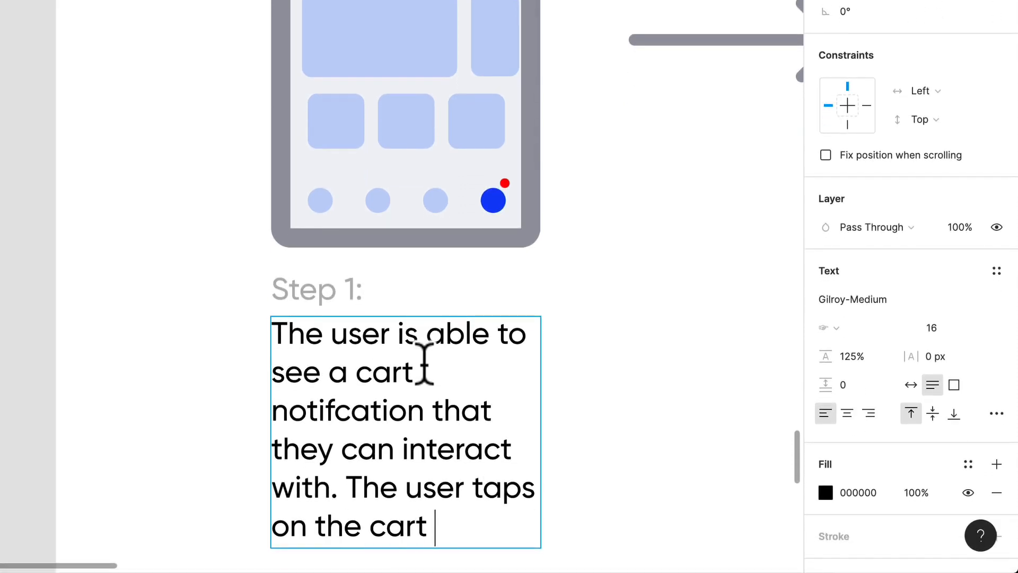
text( navigation item.)
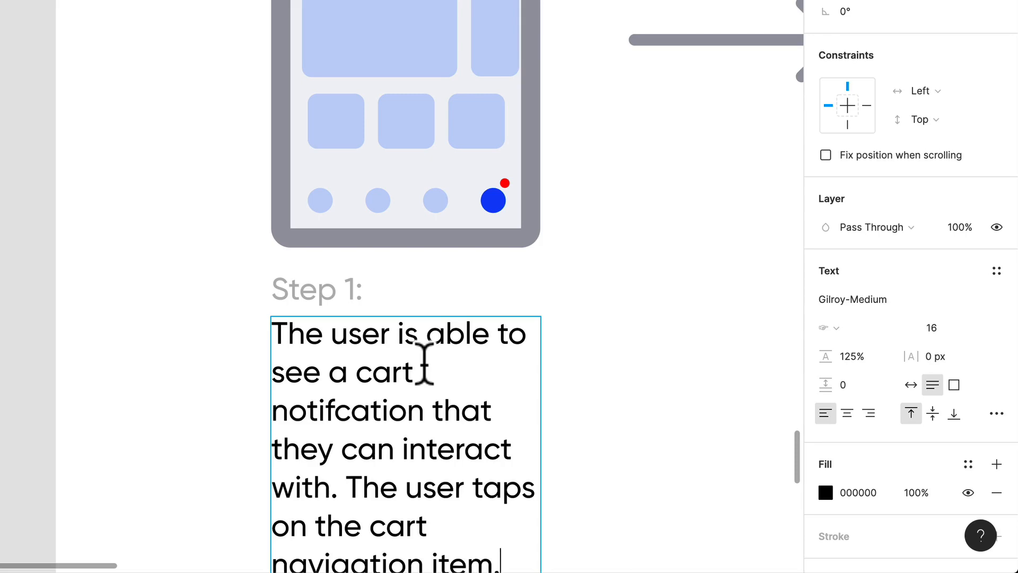
click(630, 209)
Duplicate the whole Step 1 group, including its phone wireframe, texts and arrow, and place the copy after the first arrow.
scroll(636, 207, up, 2)
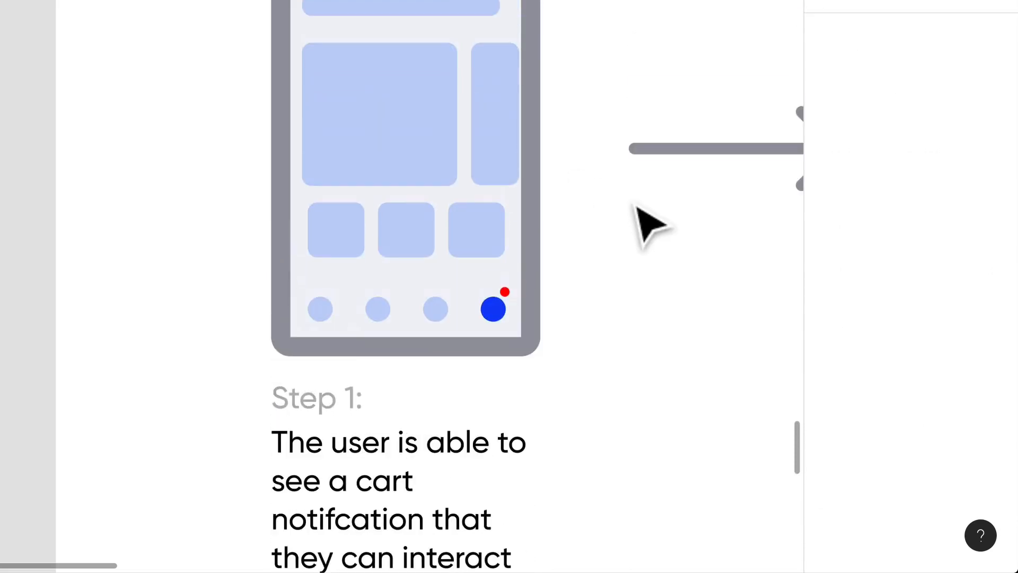
scroll(637, 207, down, 5)
scroll(644, 223, right, 5)
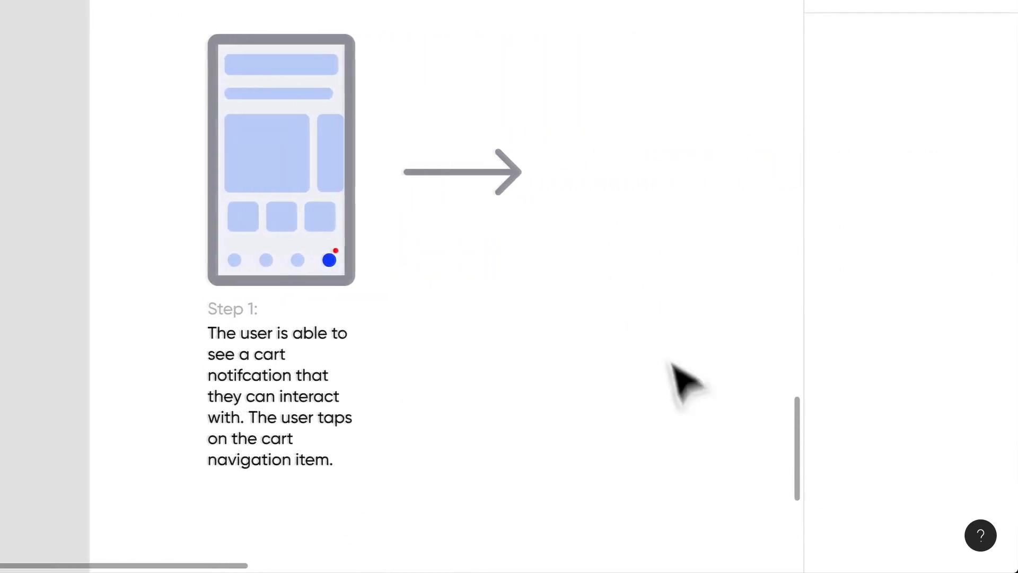
drag(686, 410, 602, 173)
scroll(605, 160, right, 4)
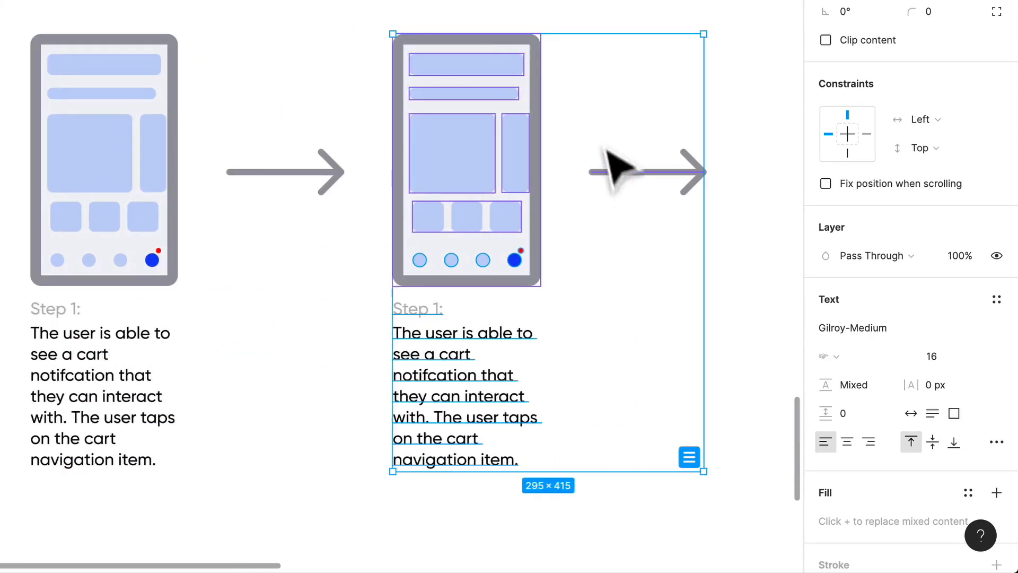
key(Escape)
Change the step label under the copied phone wireframe to "Step 2:".
click(435, 313)
double_click(440, 308)
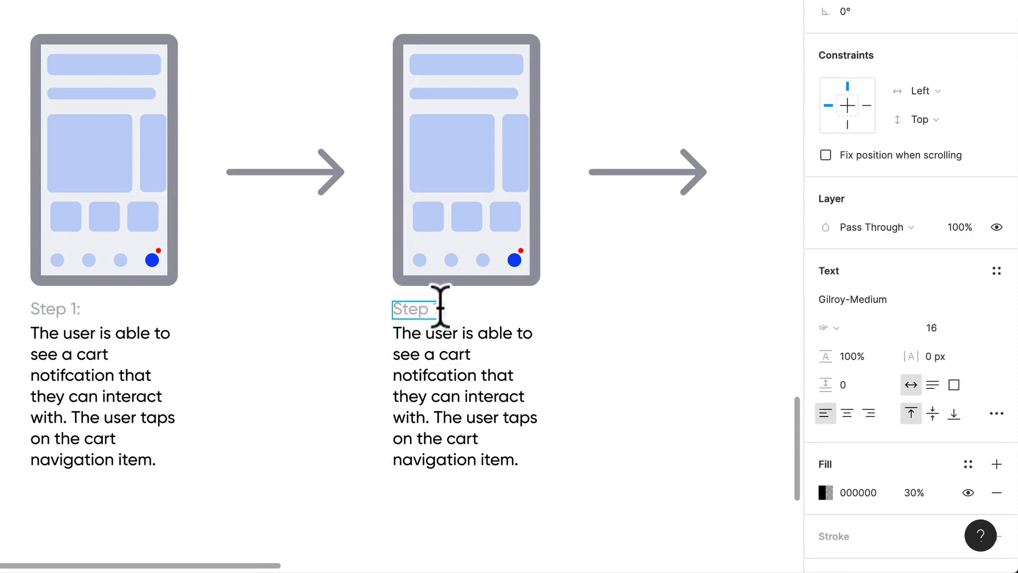
text(2:)
click(673, 341)
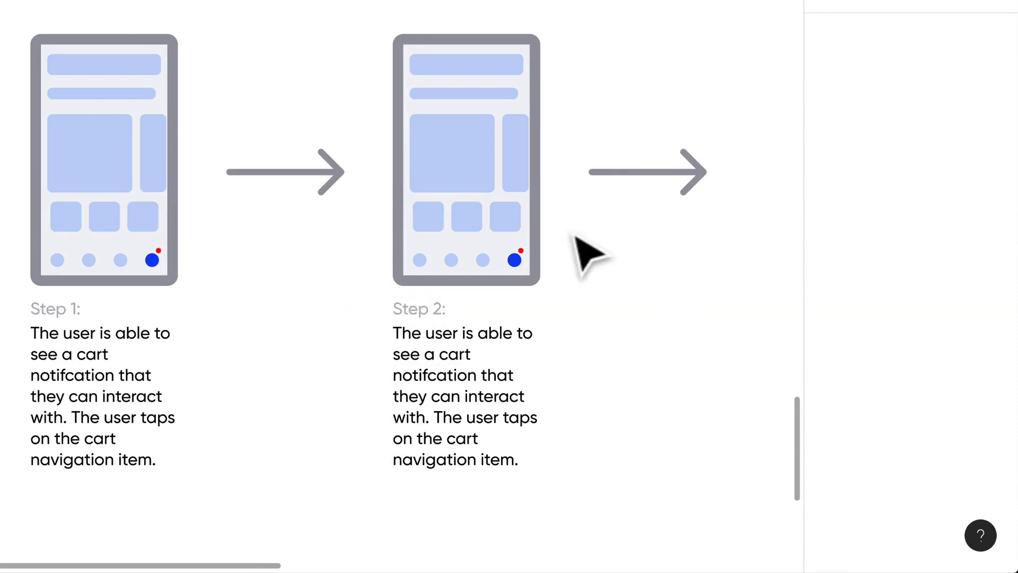
Delete the product blocks, the bottom circles with the notification dot, and the thick top bar from the Step 2 screen.
click(515, 260)
click(582, 243)
click(533, 267)
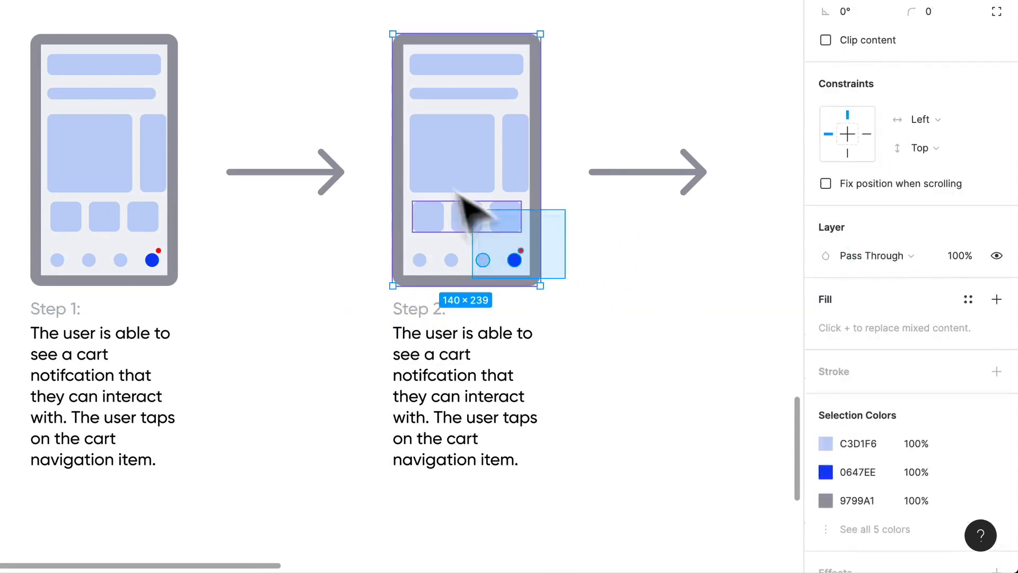
shift+click(532, 104)
key(Delete)
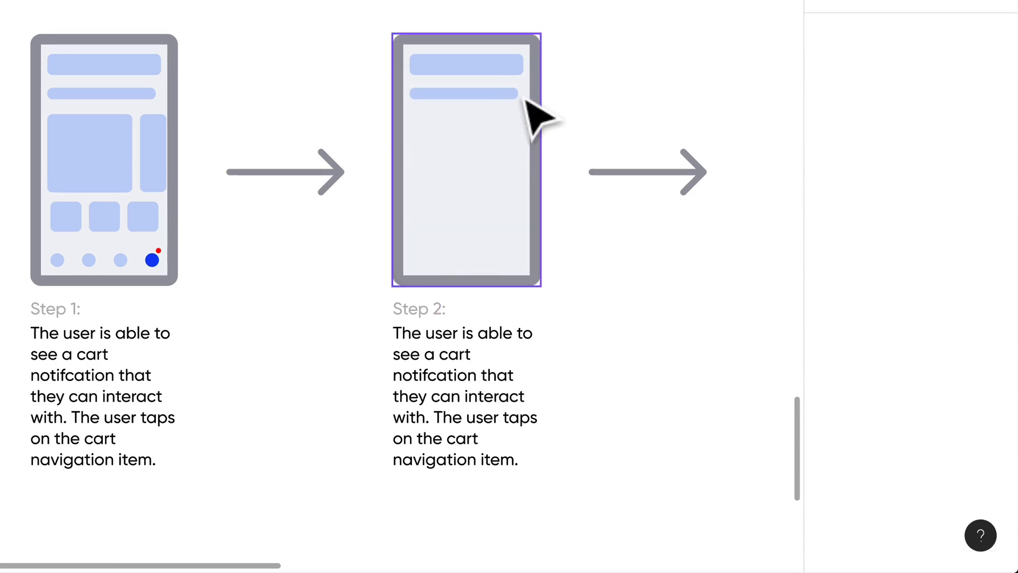
click(520, 72)
key(Delete)
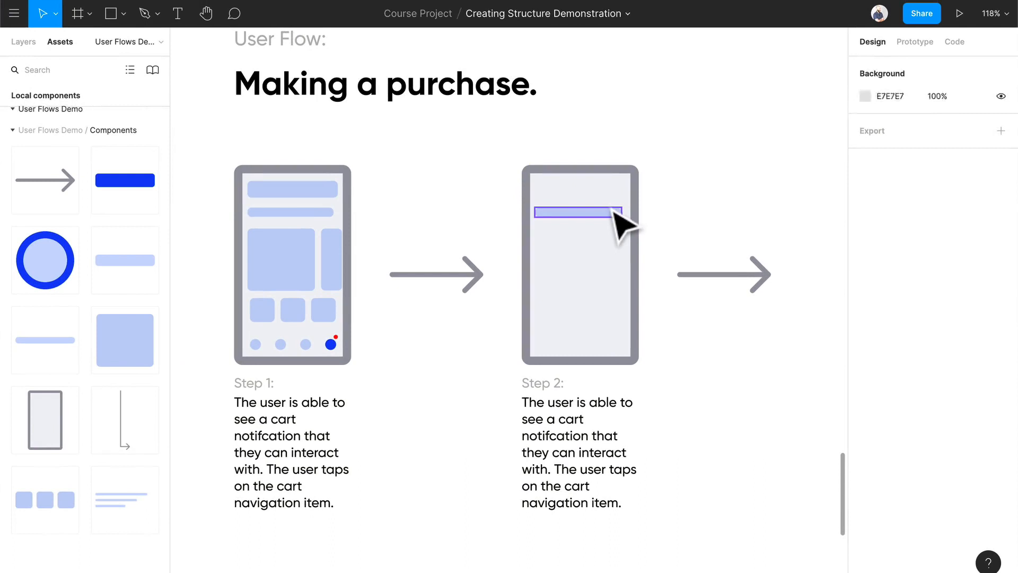
Move the remaining headline bar to the top of the Step 2 screen, shorten it and center it horizontally.
drag(614, 208, 625, 187)
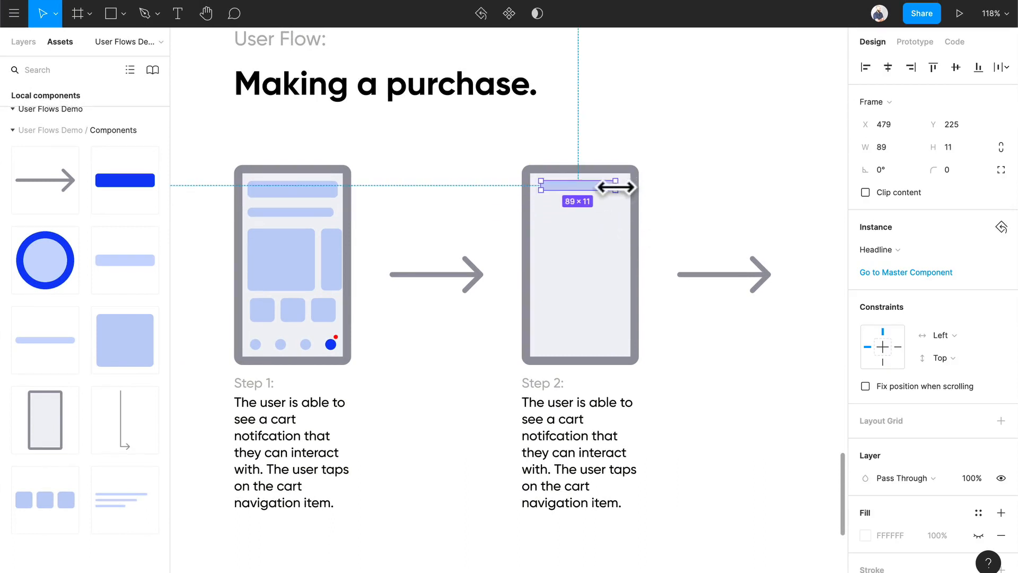
drag(595, 188, 599, 189)
click(732, 198)
Select the lowest product row, its light blue block and text lines, on the Step 4 screen of the product search flow for copying.
scroll(732, 244, down, 5)
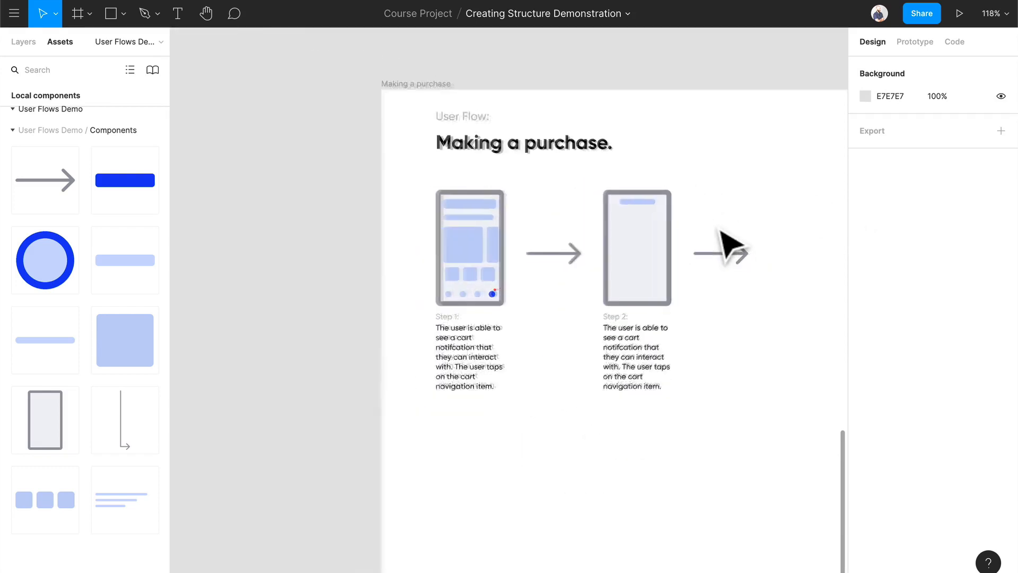
scroll(732, 244, up, 10)
scroll(732, 244, right, 3)
scroll(732, 244, up, 1)
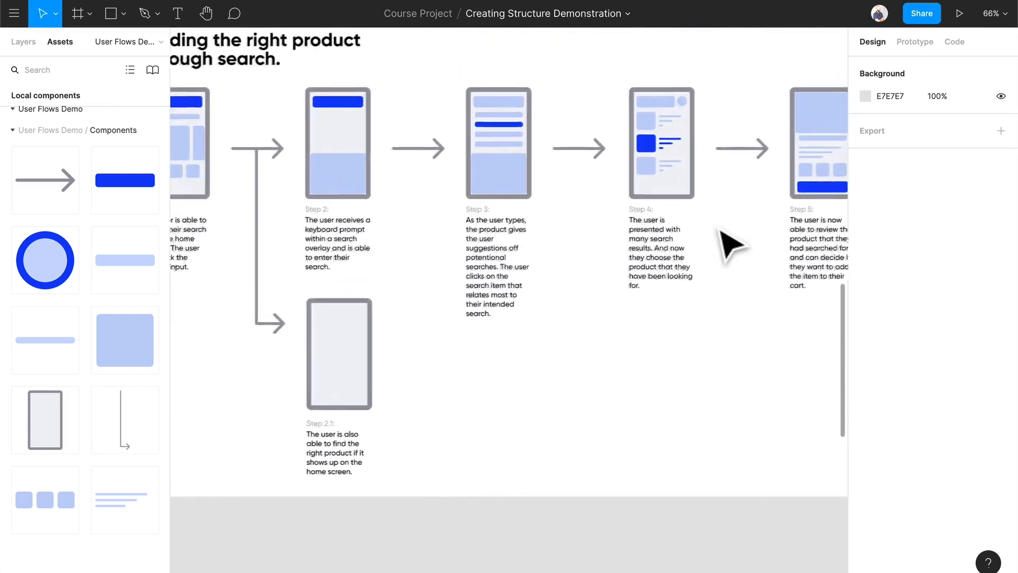
click(603, 168)
shift+click(626, 169)
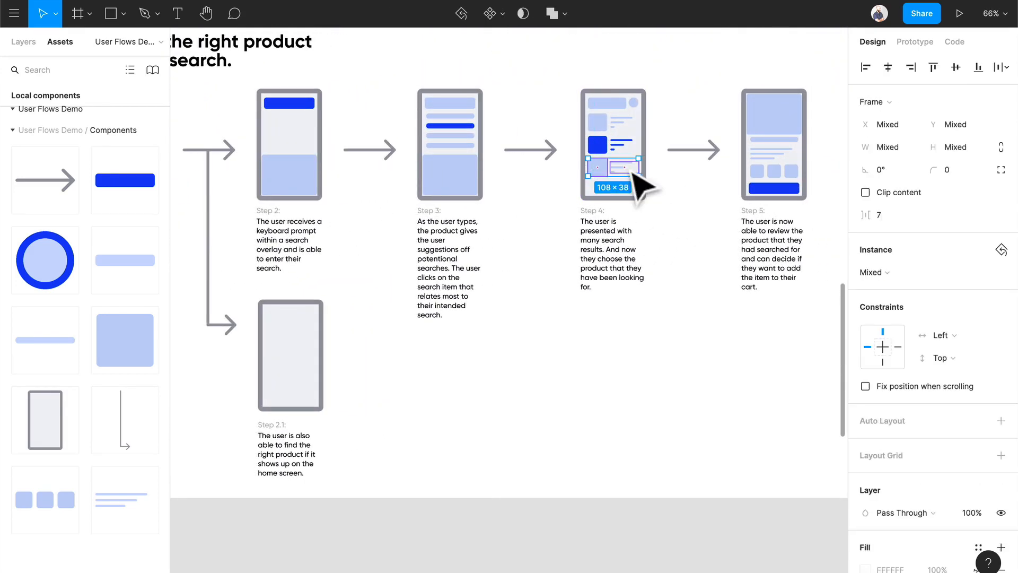
Paste the copied product row into the "Making a purchase" flow.
scroll(610, 275, down, 3)
scroll(610, 275, left, 3)
scroll(614, 270, up, 3)
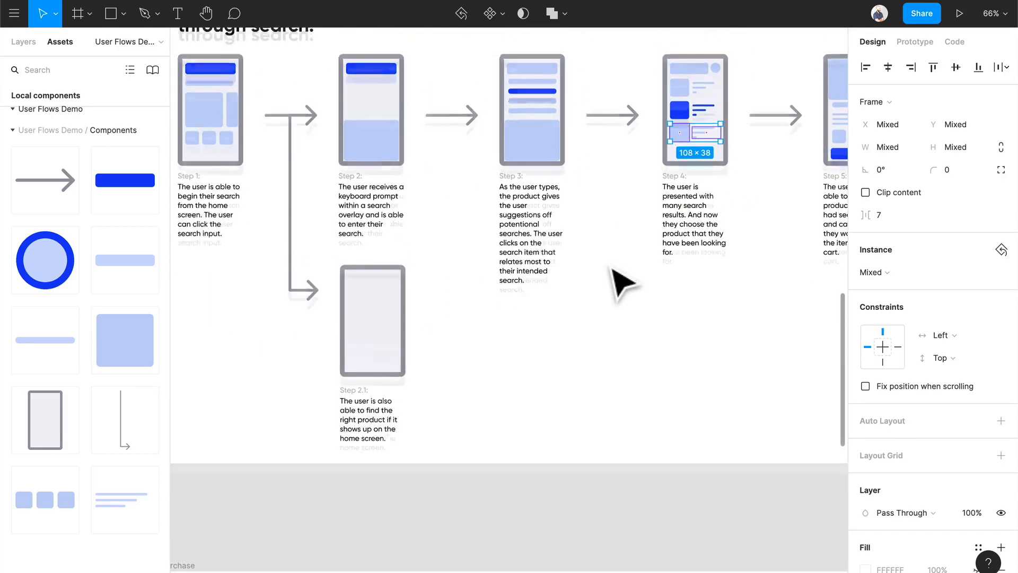
scroll(590, 290, left, 6)
scroll(590, 290, down, 8)
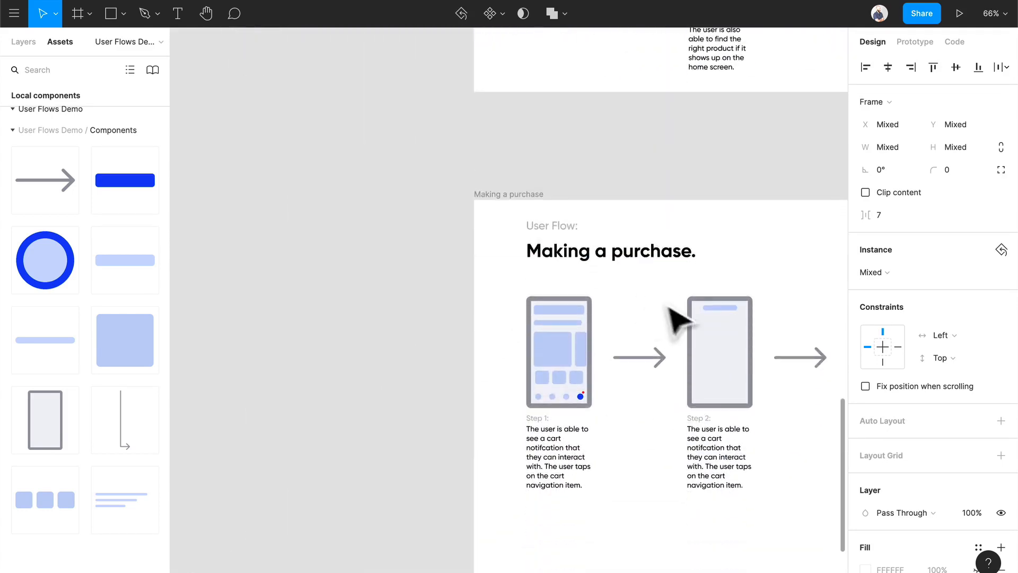
scroll(703, 322, right, 2)
scroll(643, 356, up, 5)
scroll(616, 339, right, 2)
scroll(584, 326, up, 3)
click(569, 315)
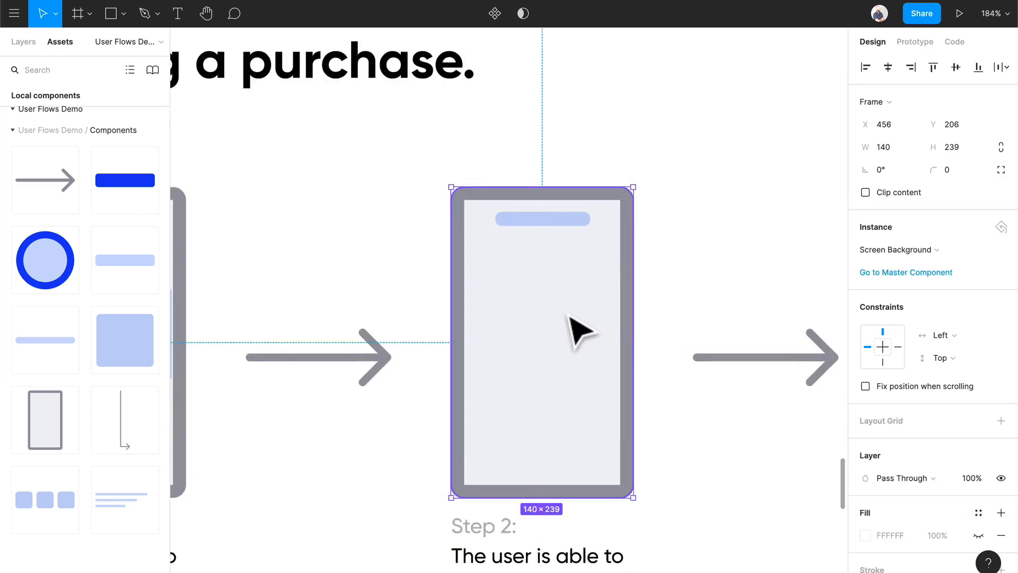
key(ctrl+v)
scroll(604, 310, down, 5)
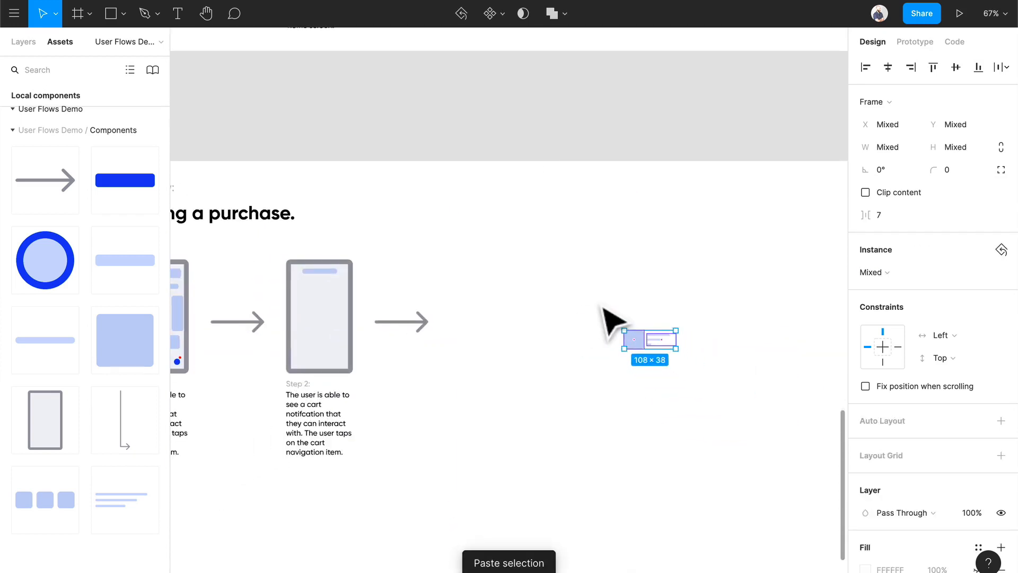
Move the pasted product row into the Step 2 screen and align it just below the headline bar.
drag(635, 334, 318, 300)
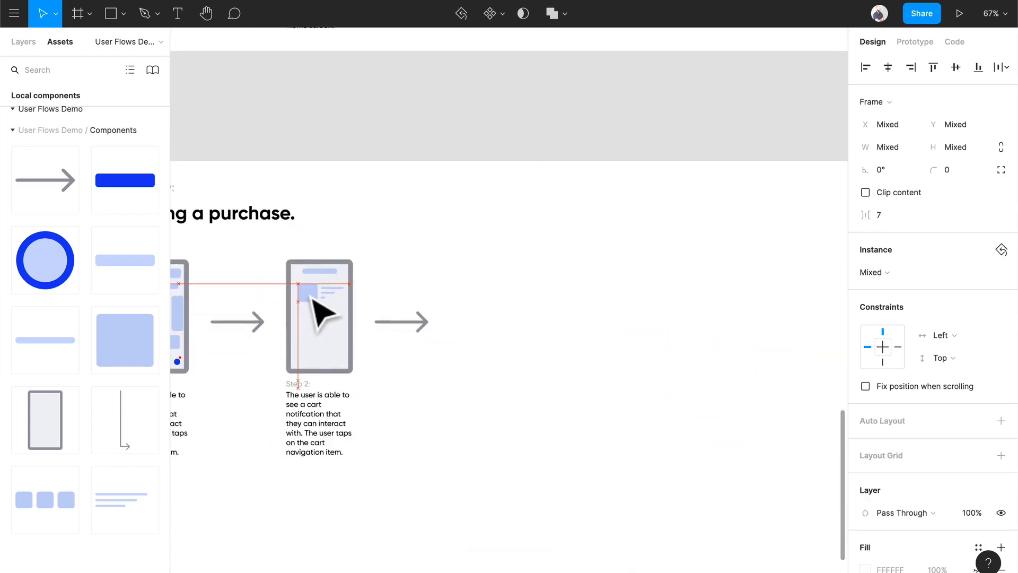
scroll(306, 298, up, 10)
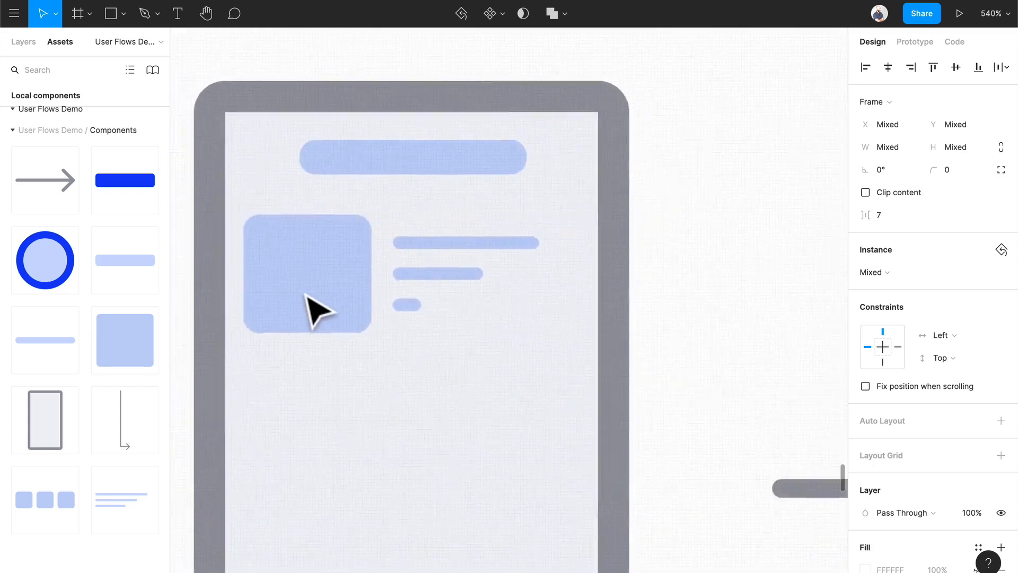
scroll(352, 306, left, 1)
drag(435, 315, 440, 318)
scroll(443, 321, down, 5)
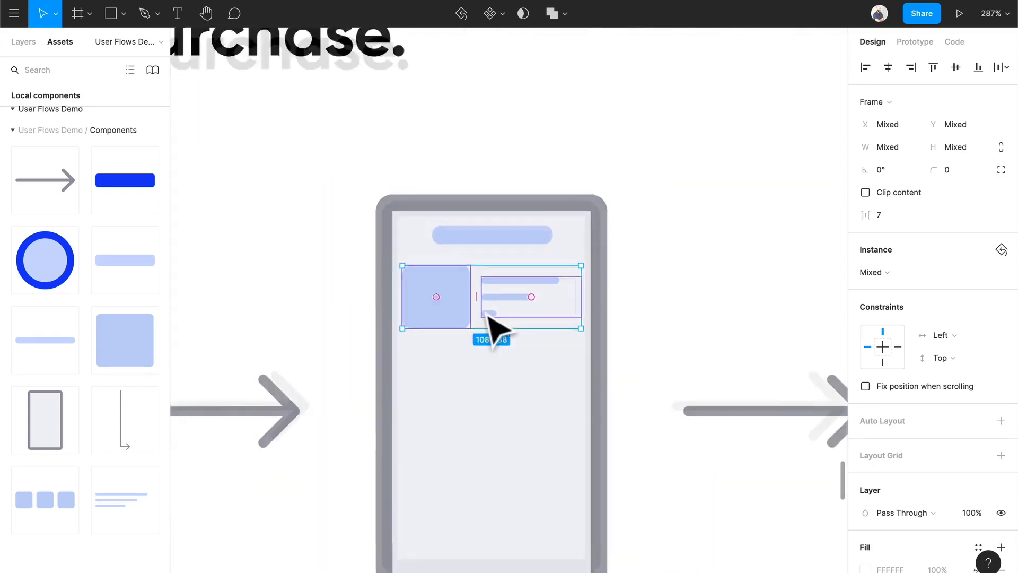
click(652, 319)
Add a blue Button component at the bottom of the Step 2 screen, centered at X 472, Y 403.
scroll(488, 318, down, 3)
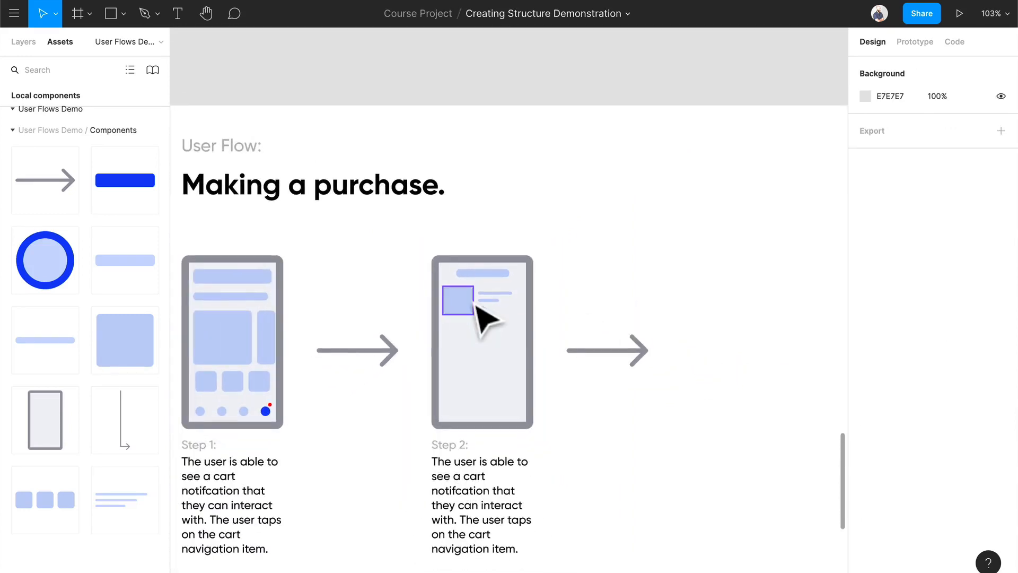
drag(101, 182, 501, 410)
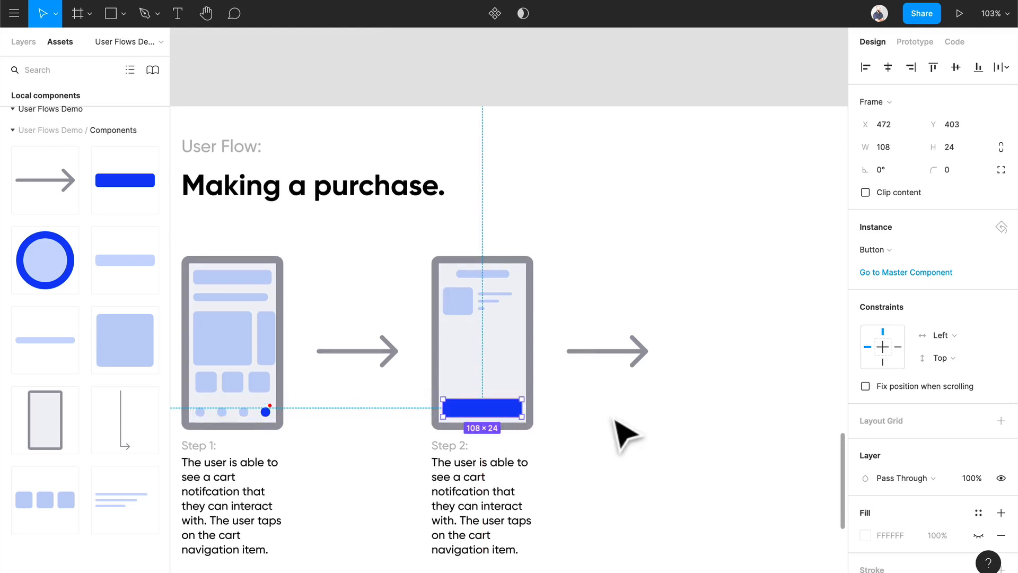
click(614, 424)
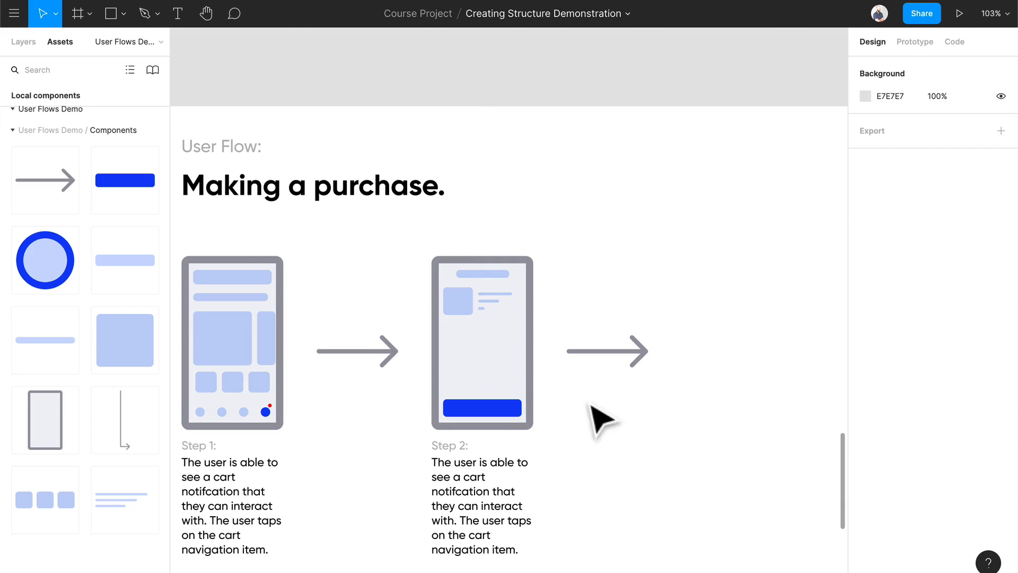
click(463, 306)
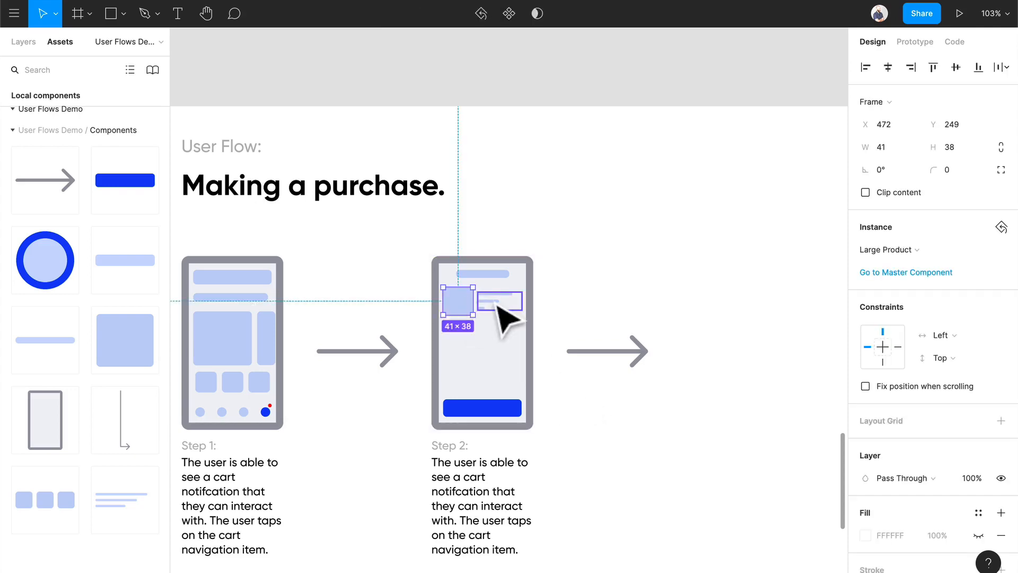
click(495, 304)
click(585, 296)
Replace the Step 2 description with "The user is able to review the item/s in their cart.".
scroll(485, 387, up, 2)
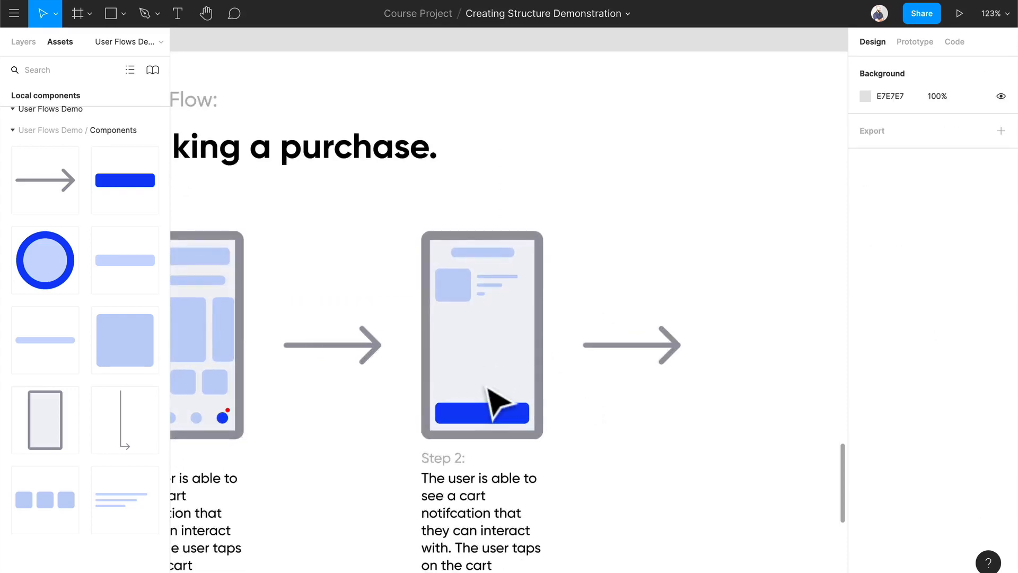
scroll(488, 387, up, 3)
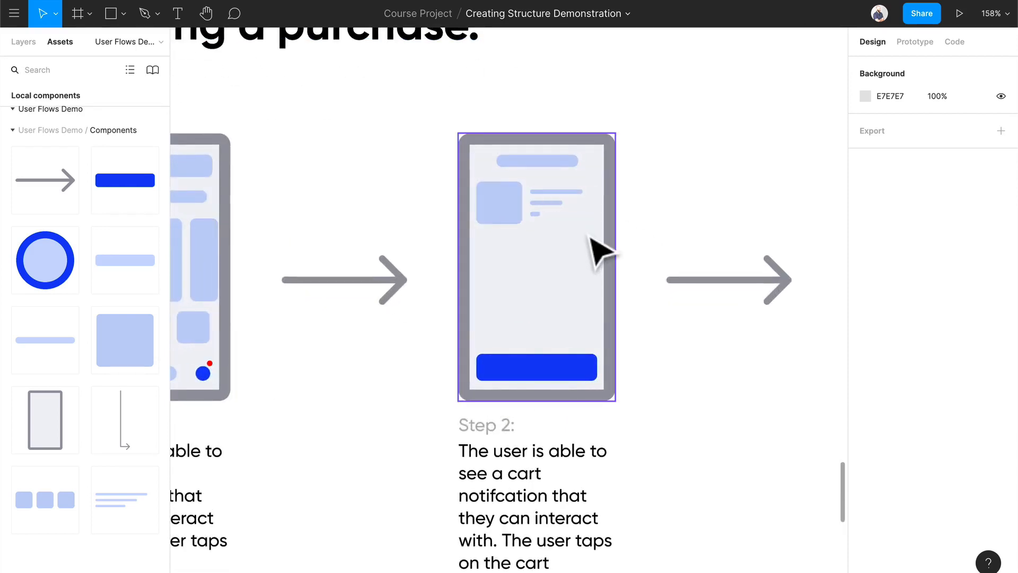
scroll(655, 403, down, 3)
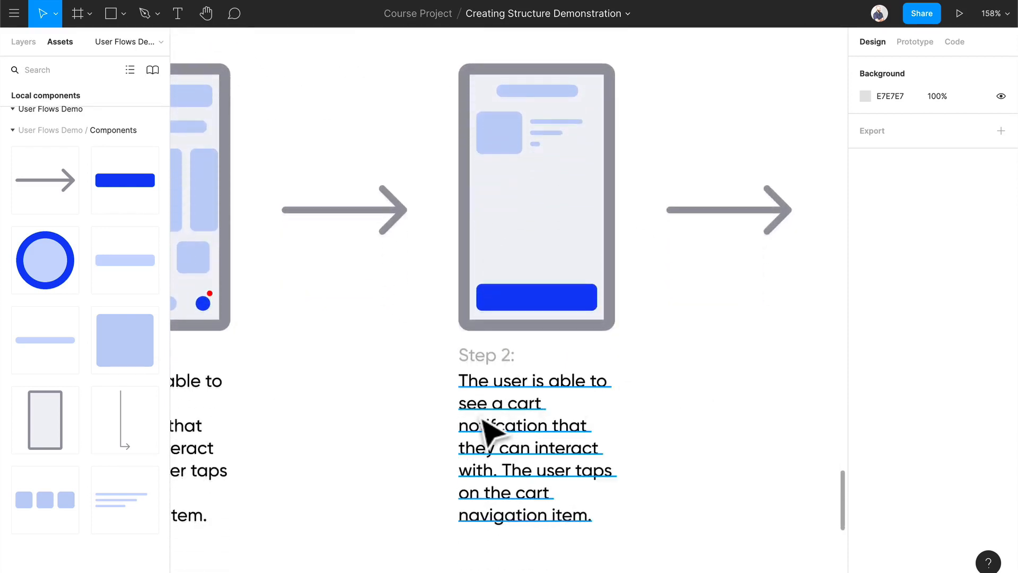
double_click(479, 413)
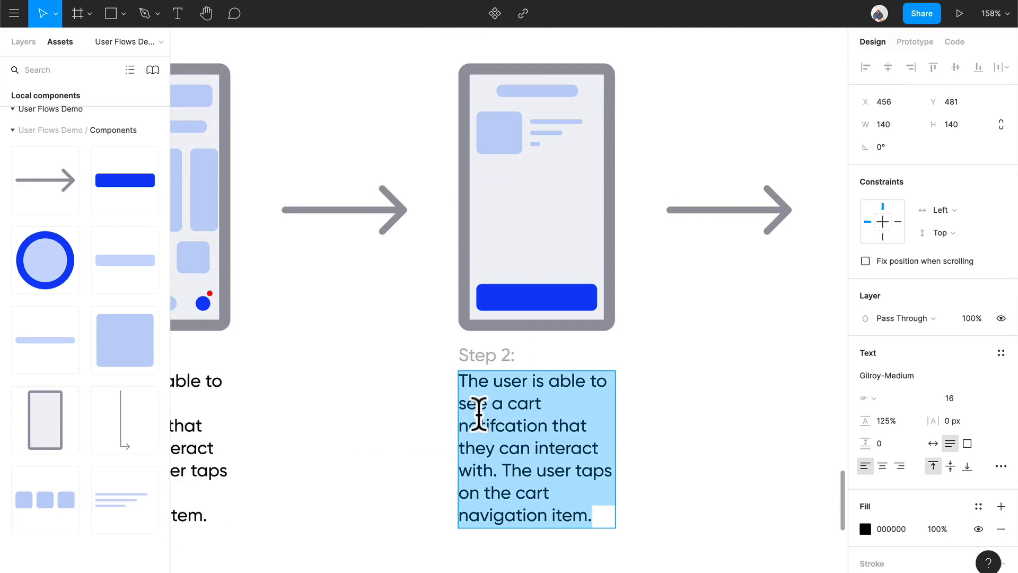
text(The user is )
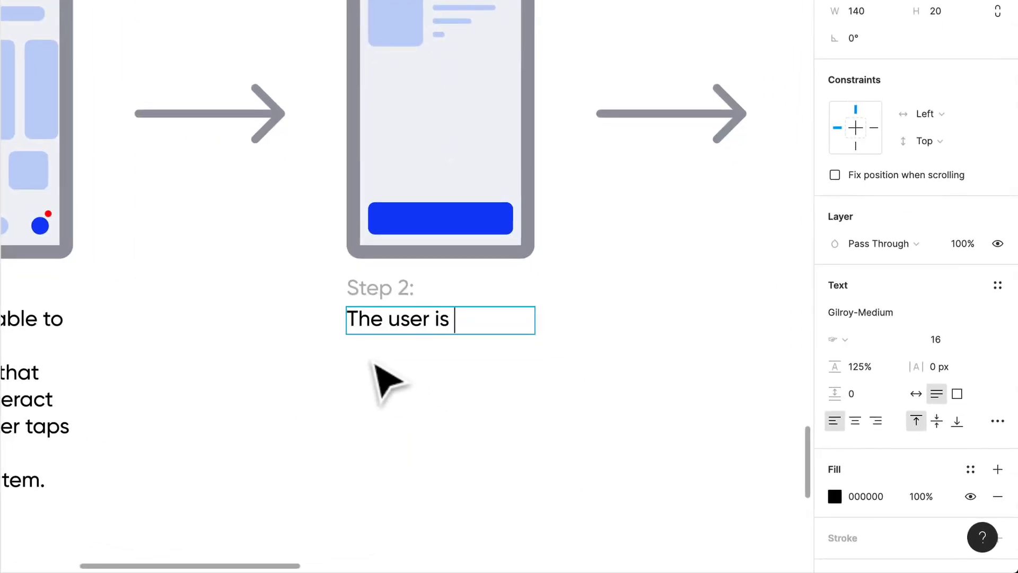
text(able to re)
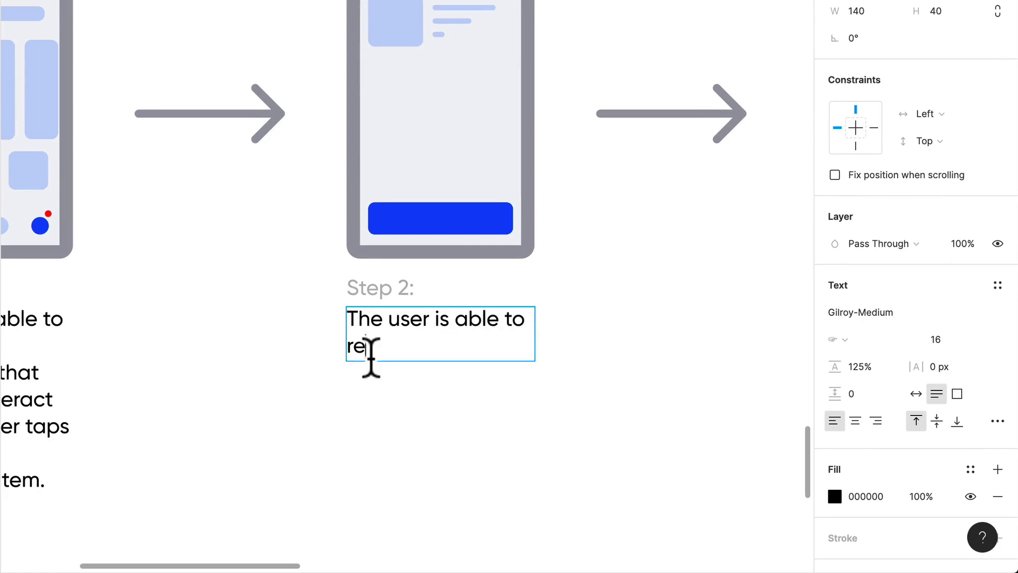
text(view the it)
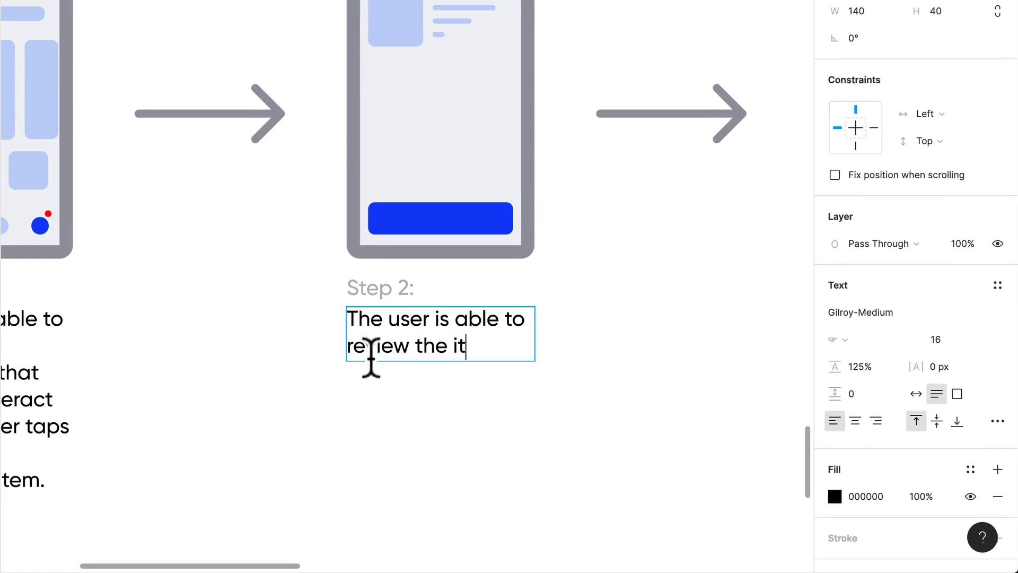
text(em/s in)
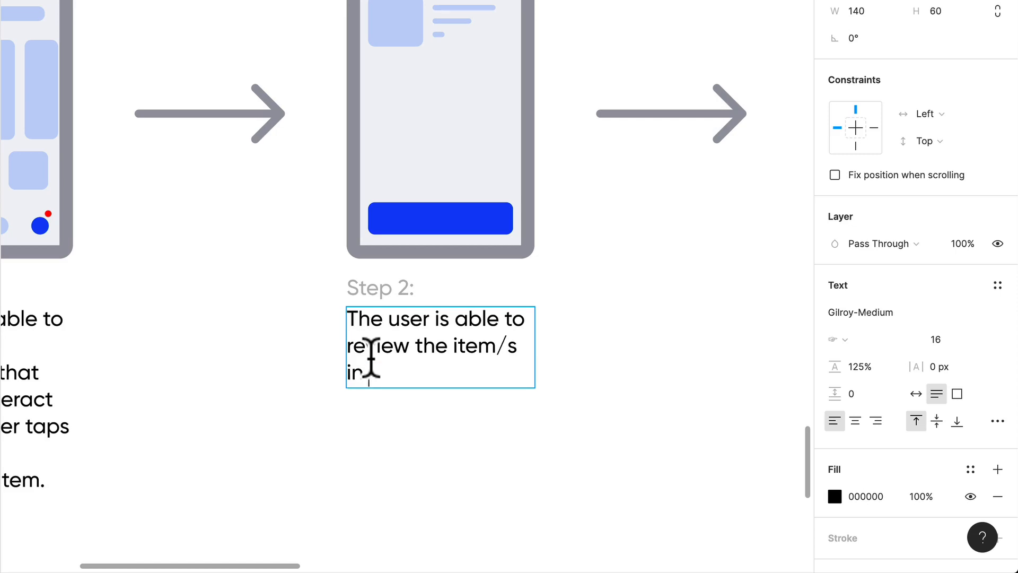
text( their cart)
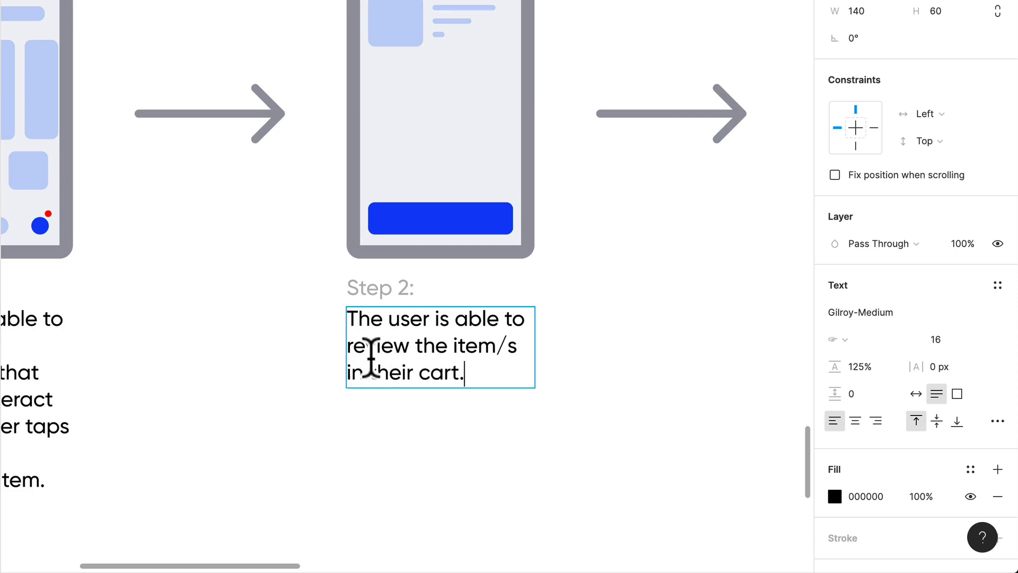
text(. Once they )
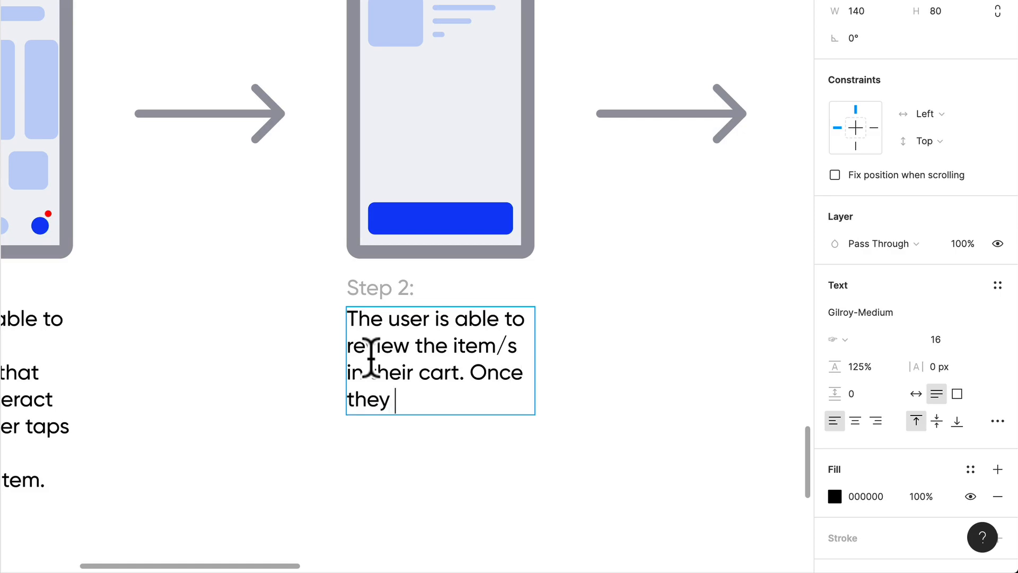
text(are happy with )
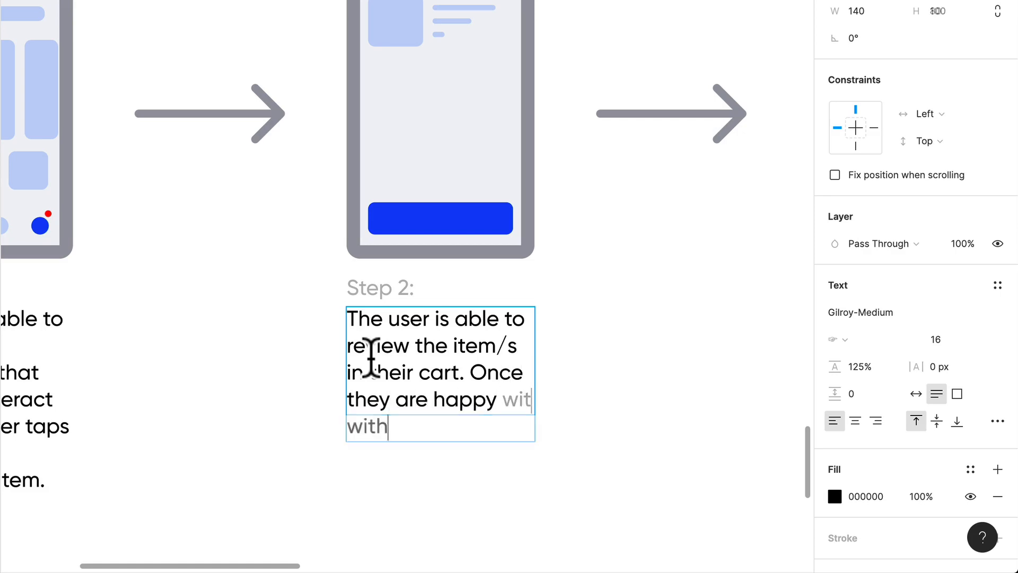
text(this inform)
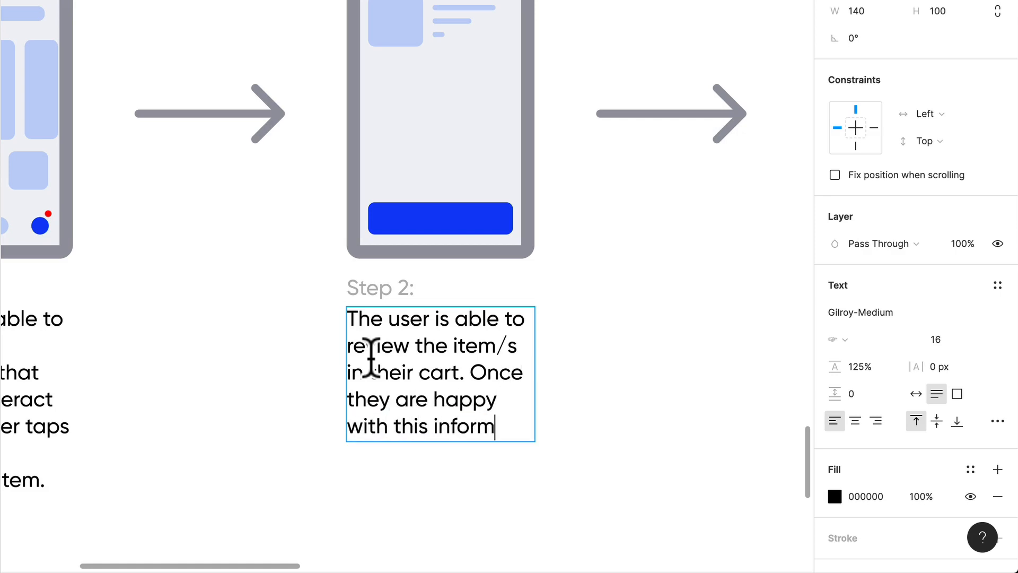
text(ation they can )
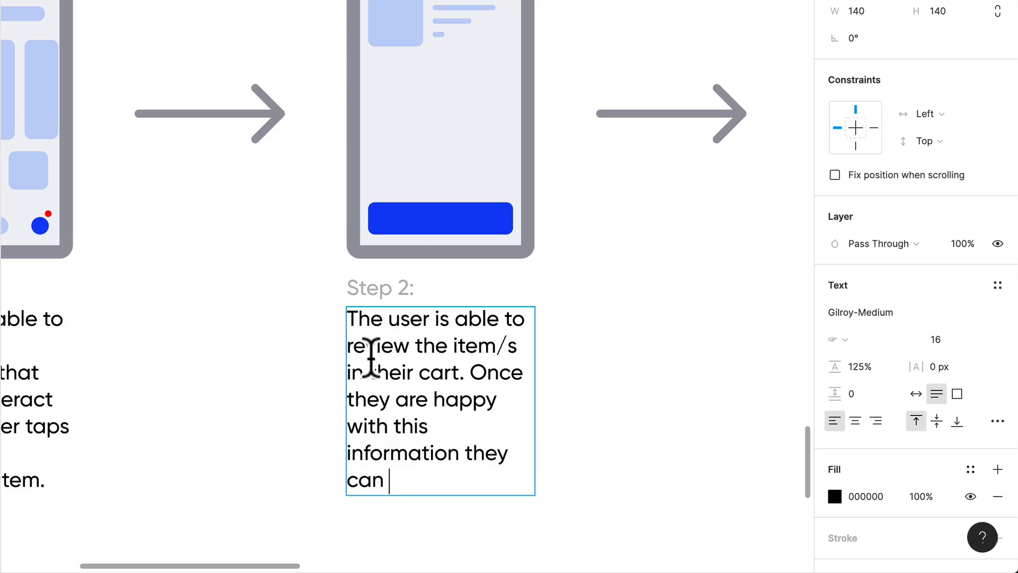
text(proceed to the checkout pr)
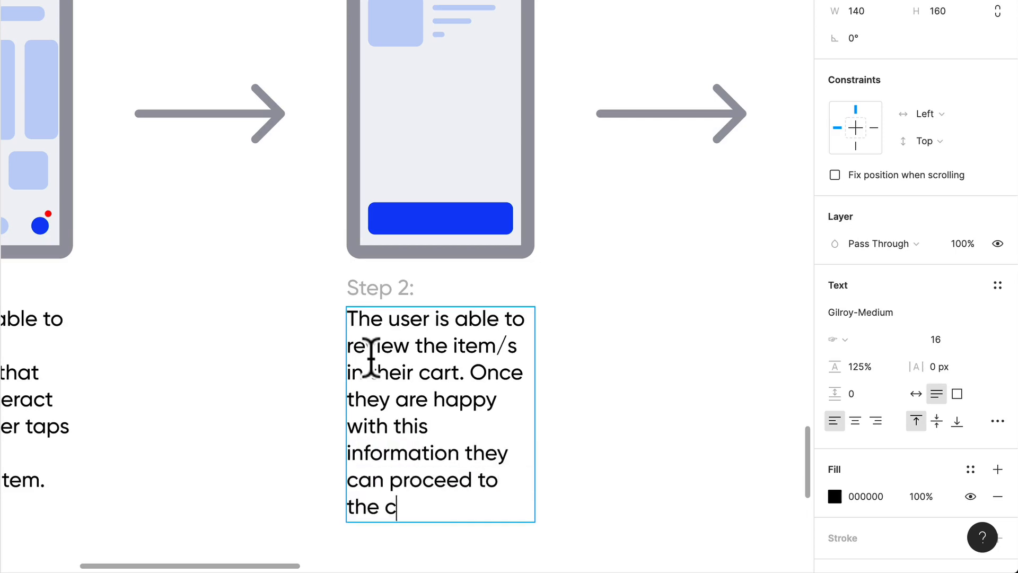
text(ocess.)
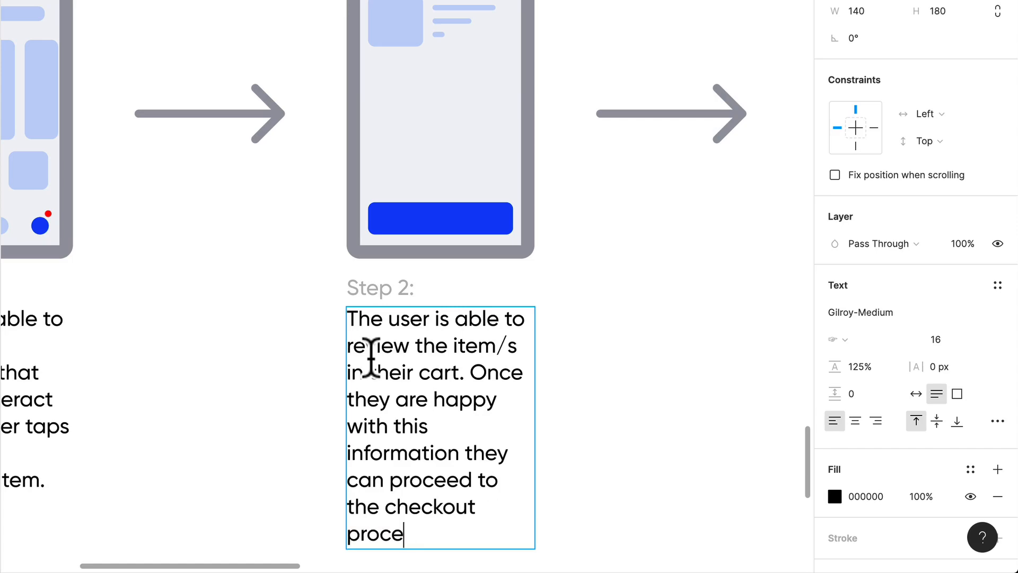
Add the sentence "Once they are happy with this information they can proceed to the checkout process." to the Step 2 description.
key(Escape)
key(Escape)
scroll(609, 270, down, 5)
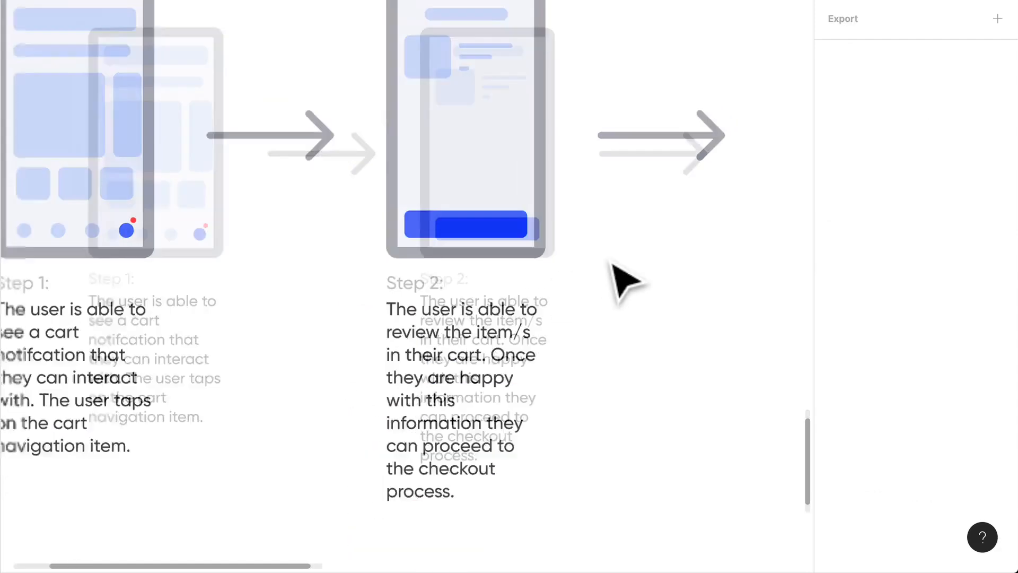
scroll(628, 261, right, 5)
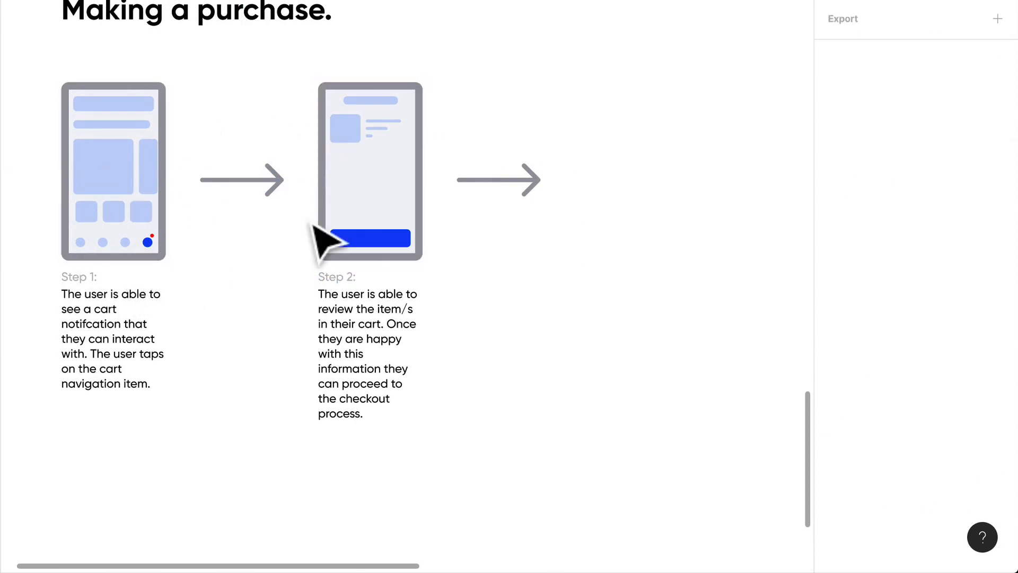
scroll(313, 222, right, 3)
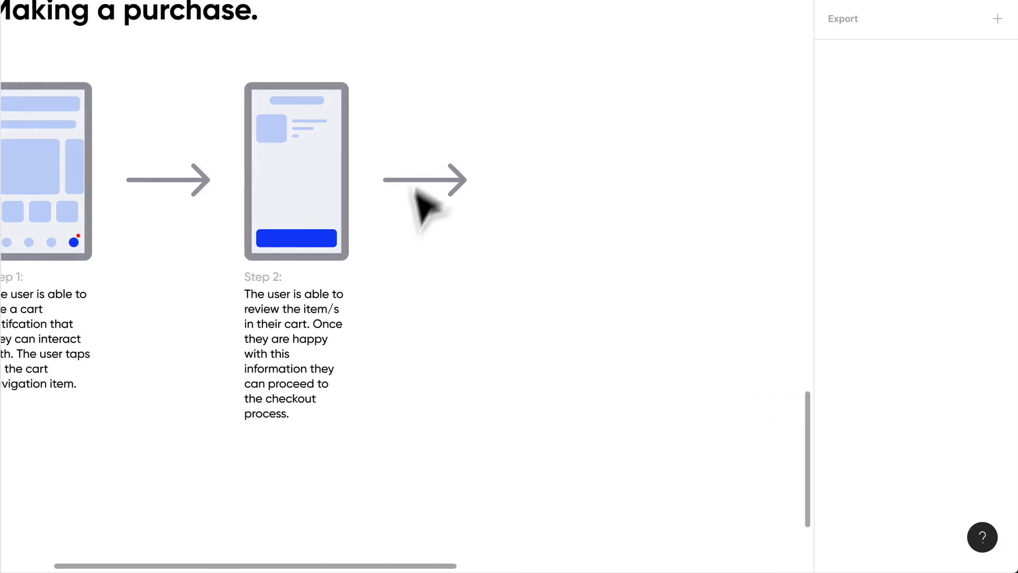
scroll(421, 218, down, 2)
scroll(419, 217, down, 1)
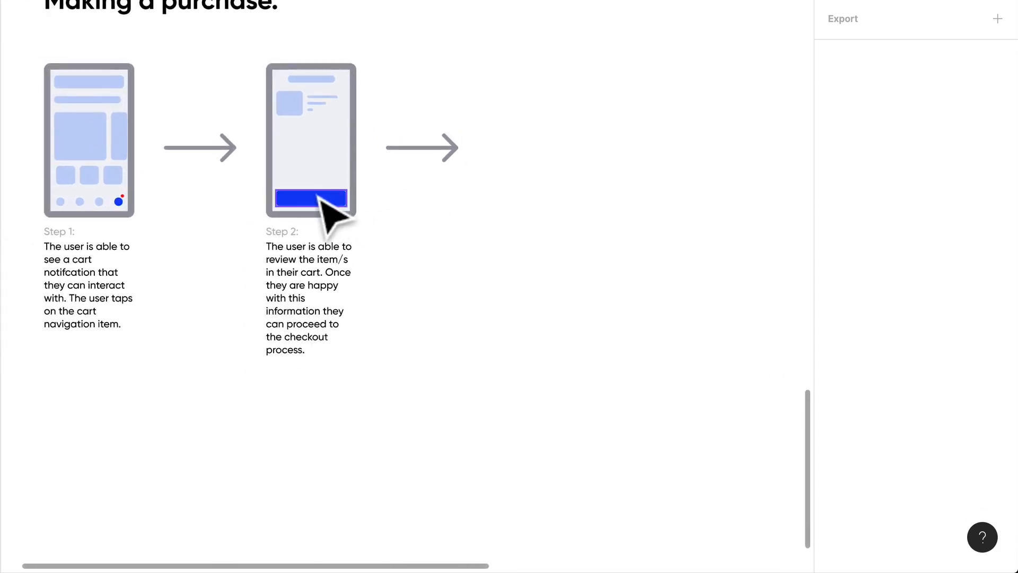
Extend the last sentence of the Step 2 description so it ends with "process by tapping the CTA.".
click(320, 198)
double_click(296, 342)
scroll(297, 345, up, 2)
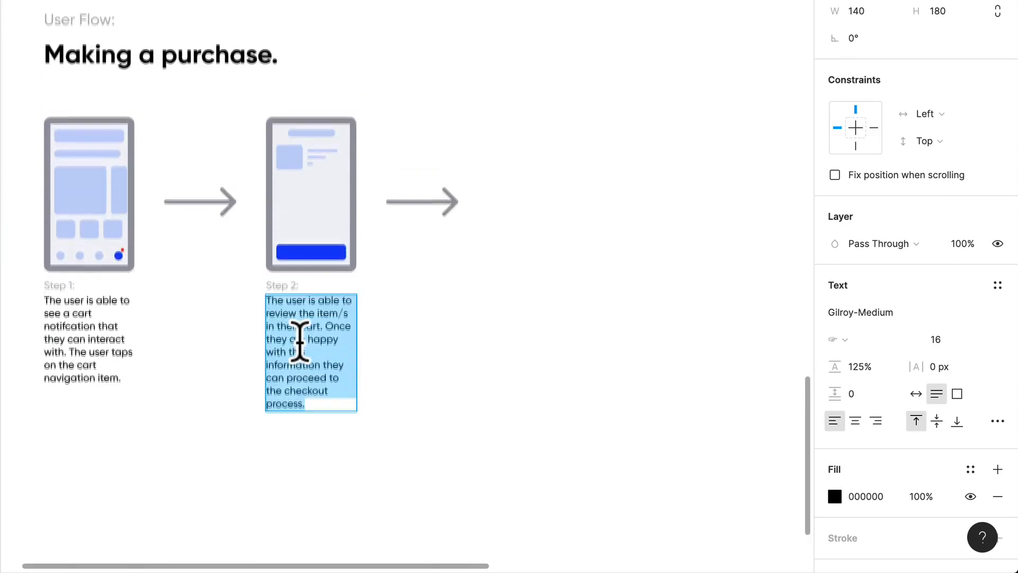
scroll(325, 364, up, 4)
scroll(326, 375, up, 2)
scroll(329, 357, down, 2)
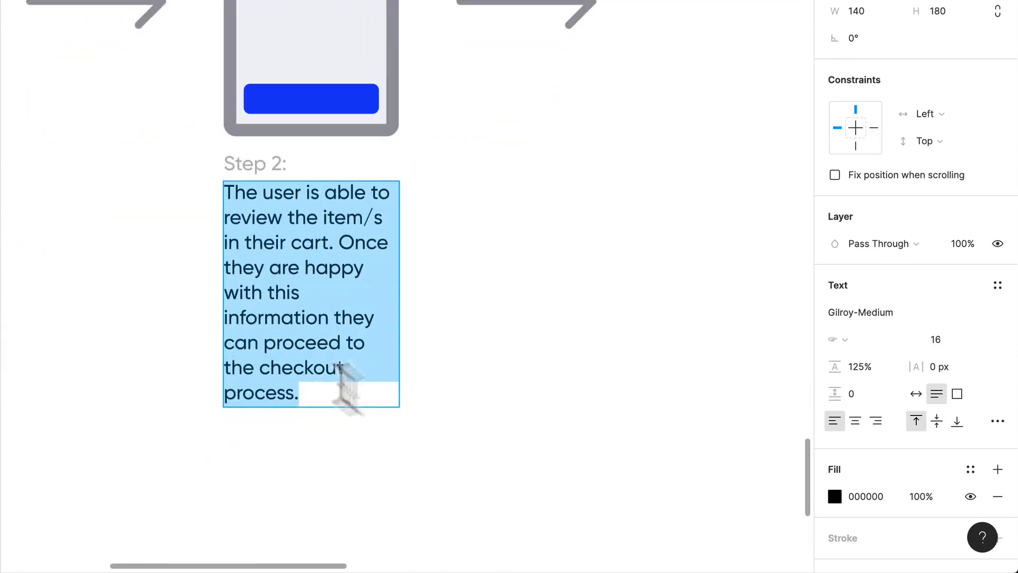
key(Escape)
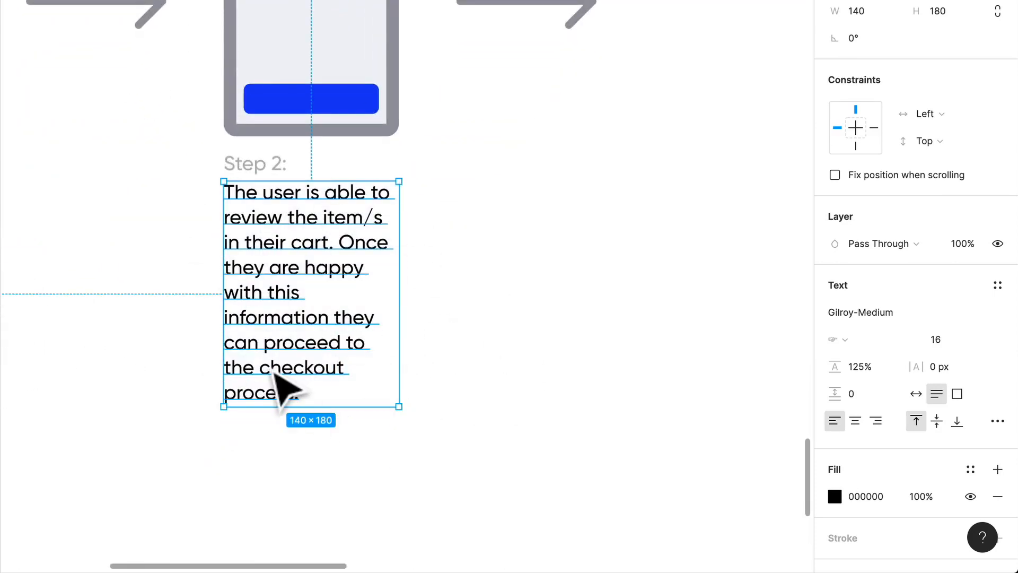
double_click(316, 393)
click(316, 393)
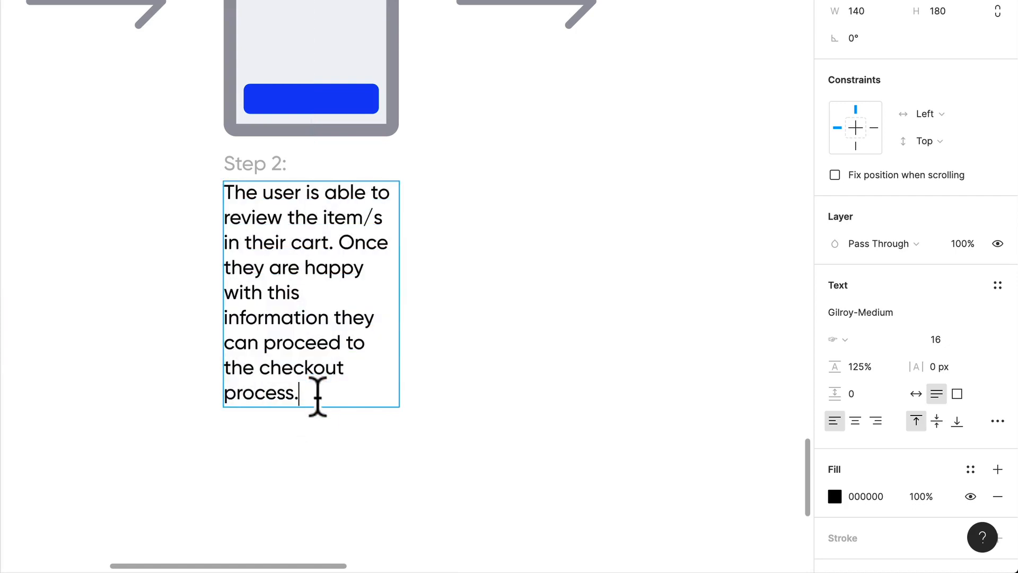
key(BackSpace)
text(by tapping the CTA)
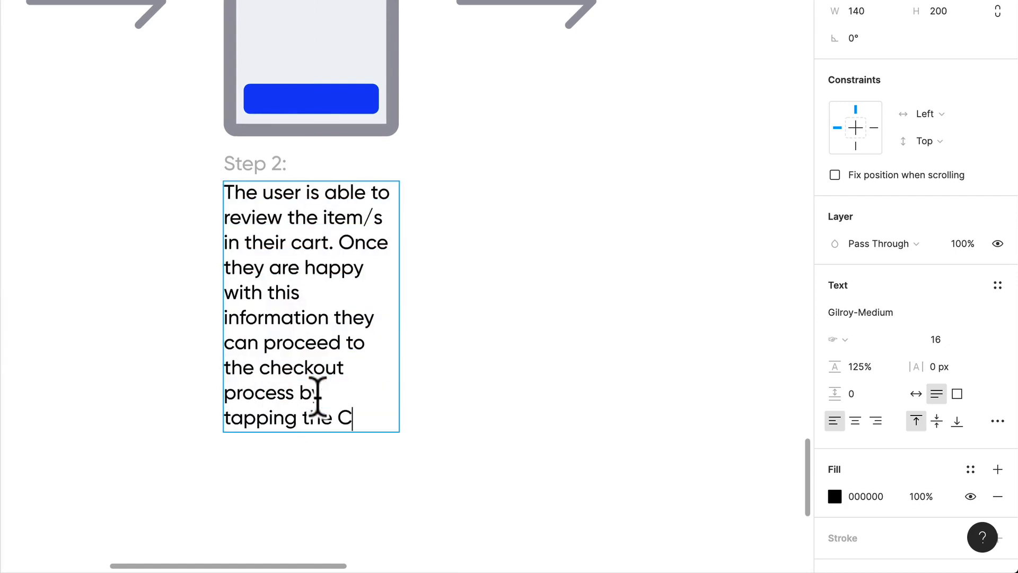
click(466, 348)
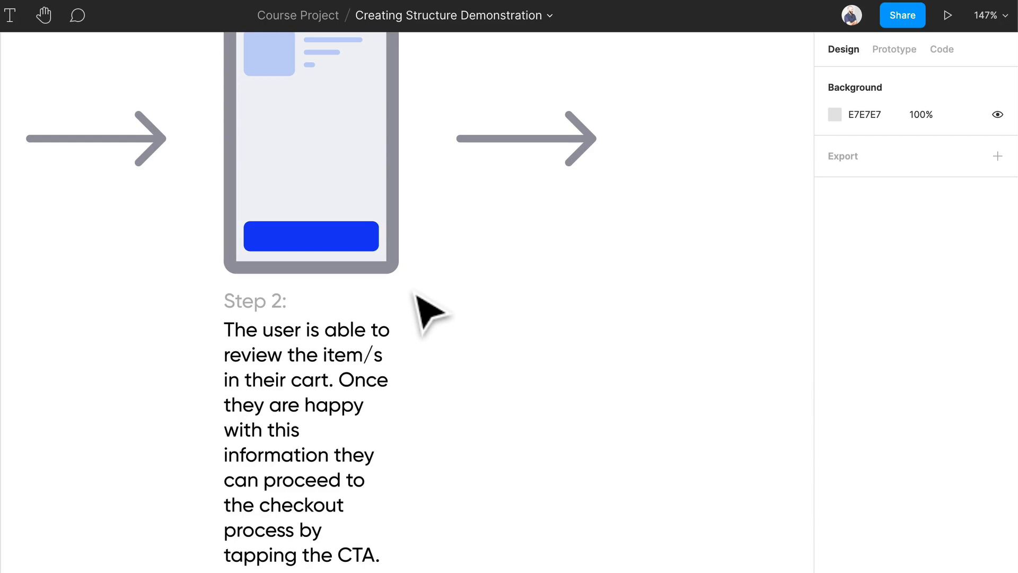
Duplicate the Step 2 screen with its label and description and place the copy after the second arrow, at X 800.
scroll(427, 284, down, 5)
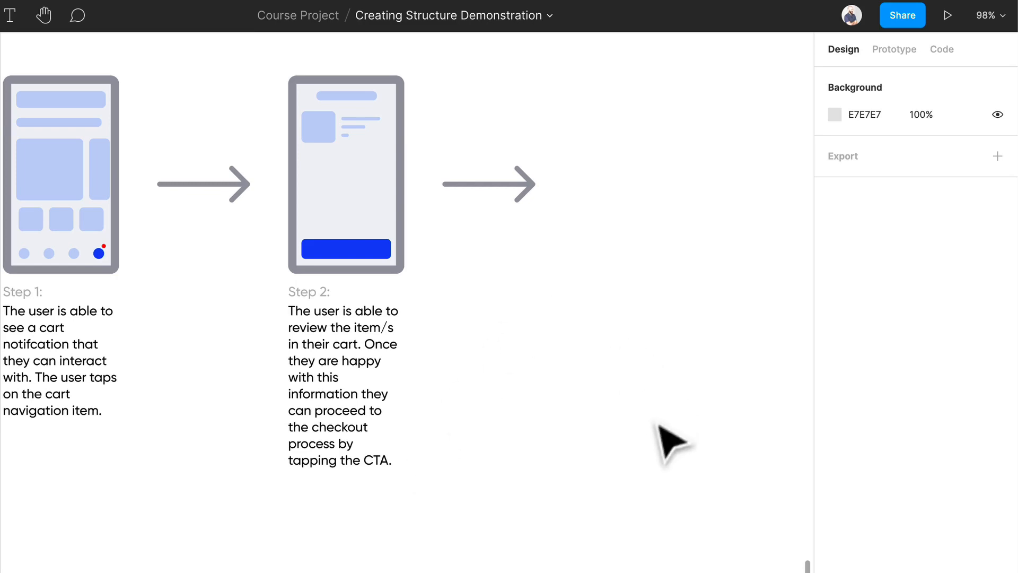
drag(441, 472, 303, 74)
drag(324, 204, 609, 214)
Change the step label under the duplicated screen to "Step 3:".
scroll(784, 220, up, 3)
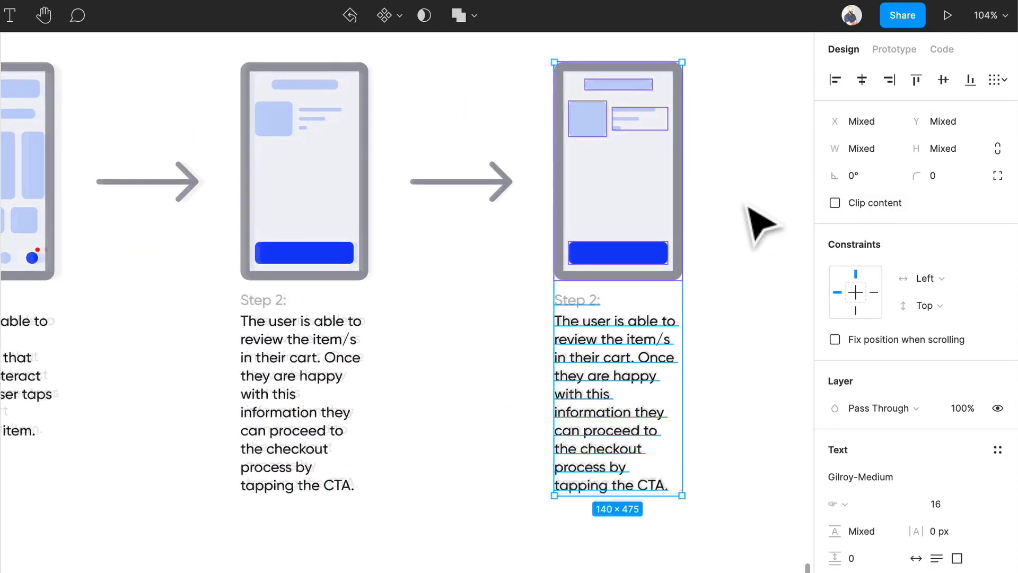
scroll(764, 223, up, 3)
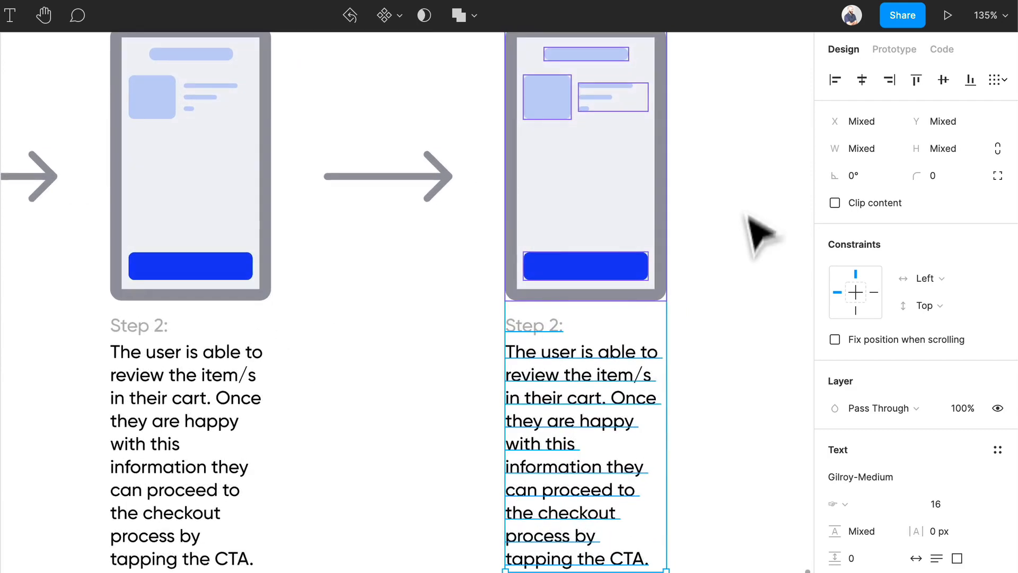
scroll(595, 307, right, 2)
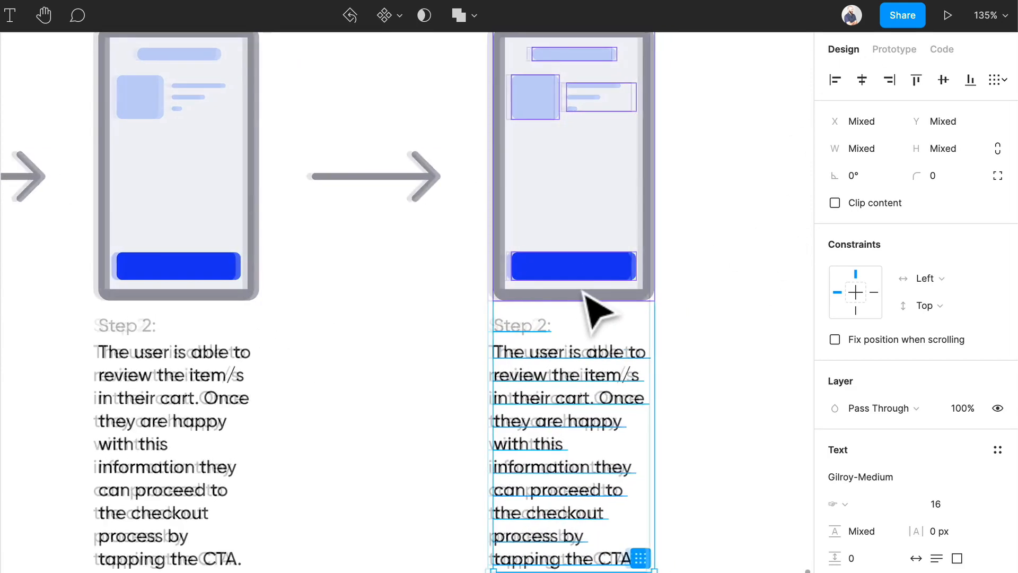
double_click(493, 325)
click(504, 322)
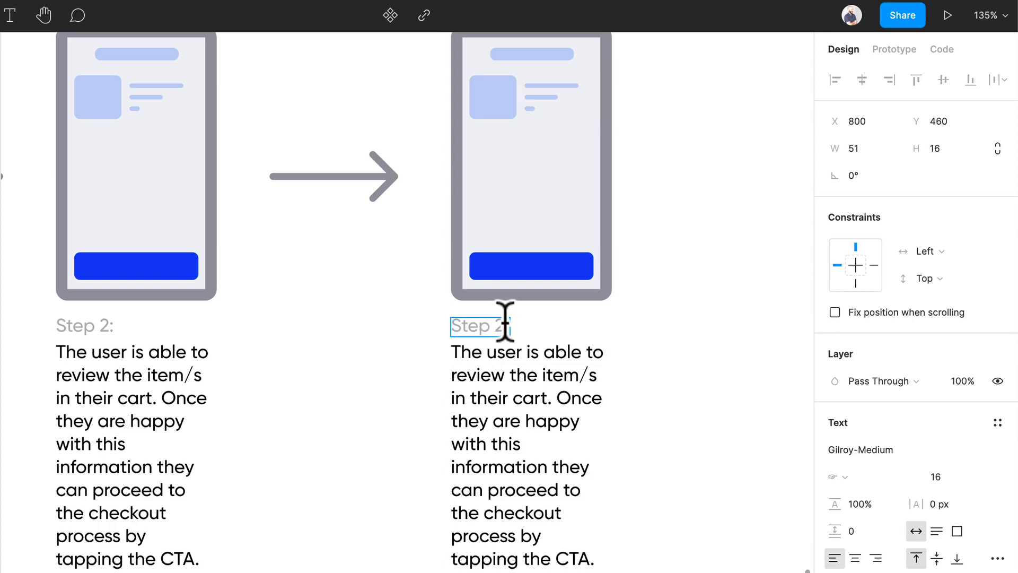
key(BackSpace)
text(3)
Replace the Step 3 description with "The user is able to review any details in relation to the total price,".
double_click(518, 371)
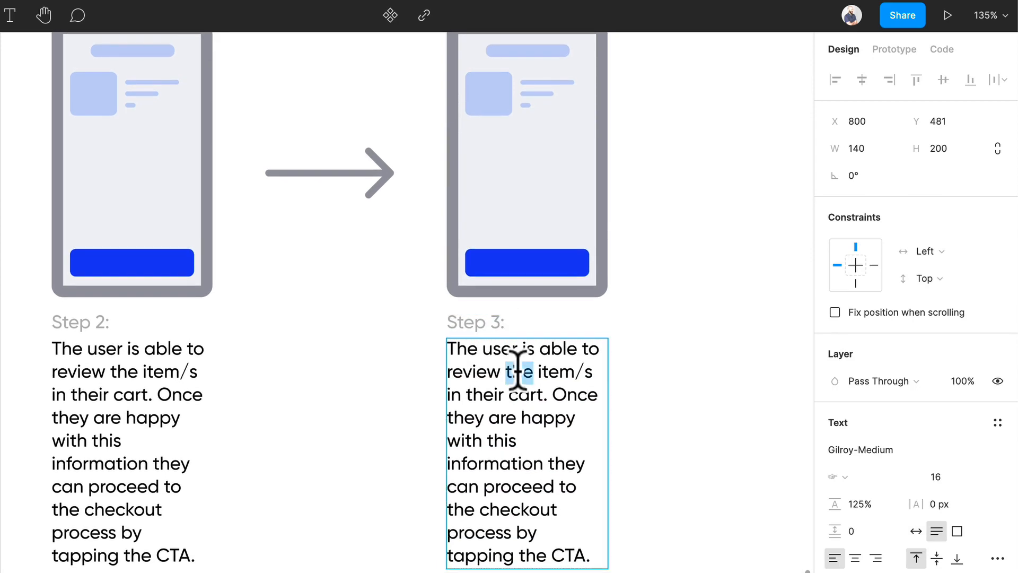
key(ctrl+a)
text(The user)
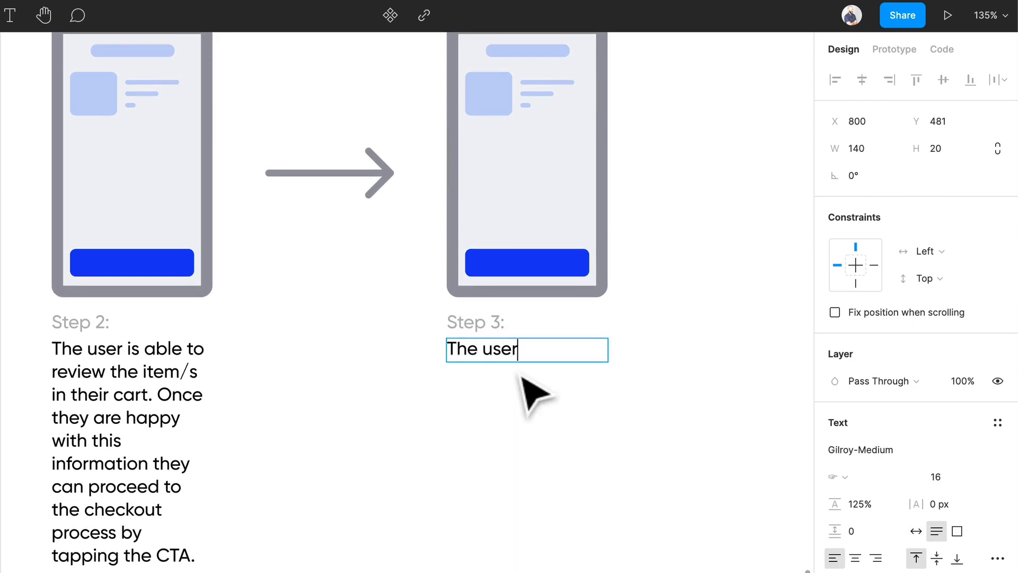
text( is able to revie)
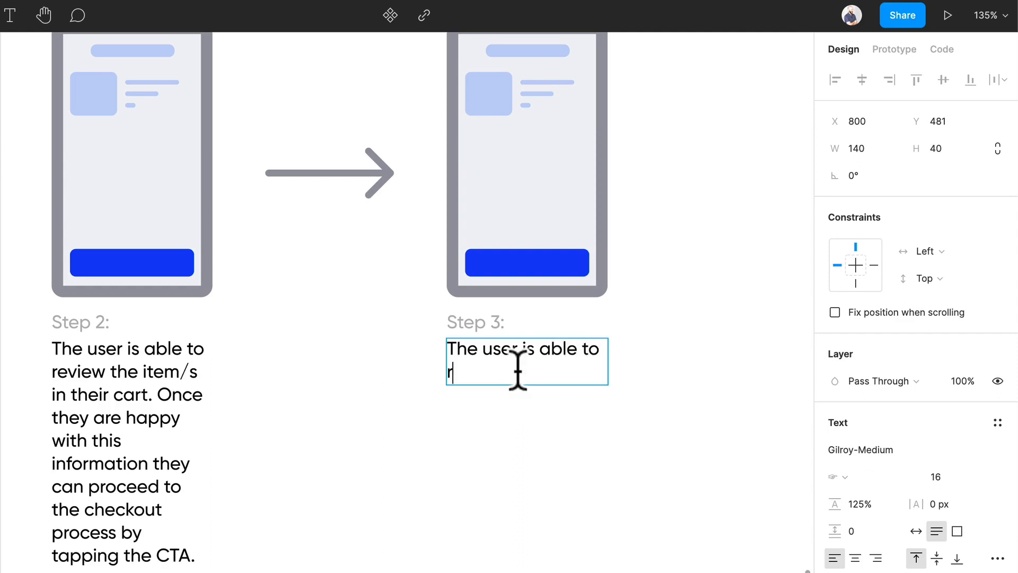
text(w and)
key(BackSpace)
text(y detail)
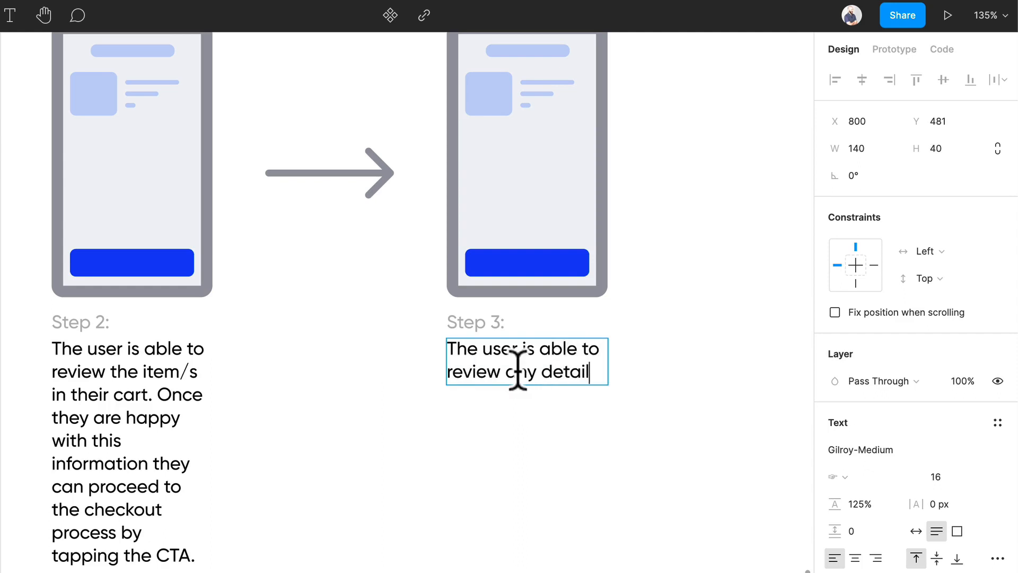
text(s in rela)
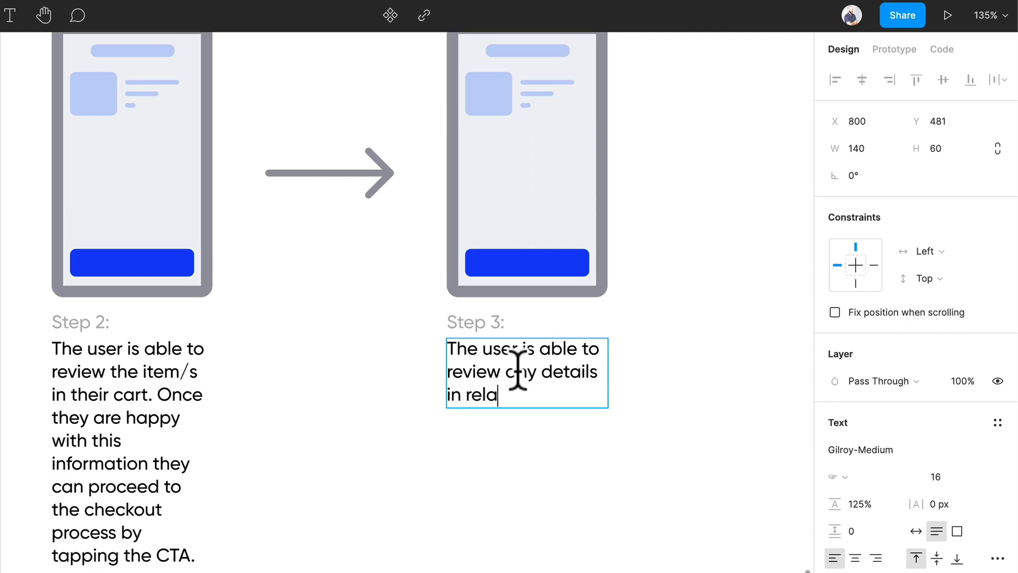
text(tion to the tot)
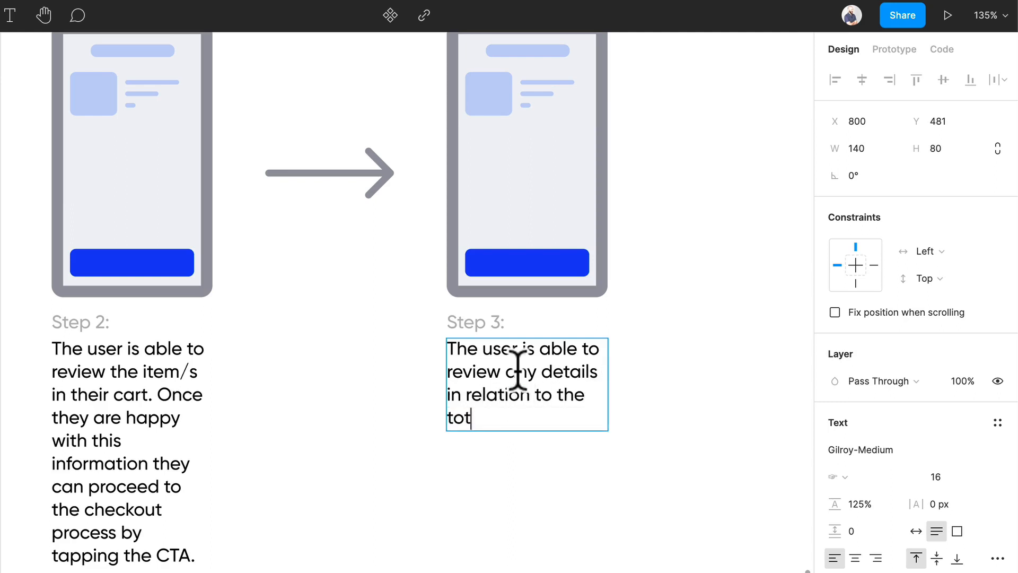
text(al price, )
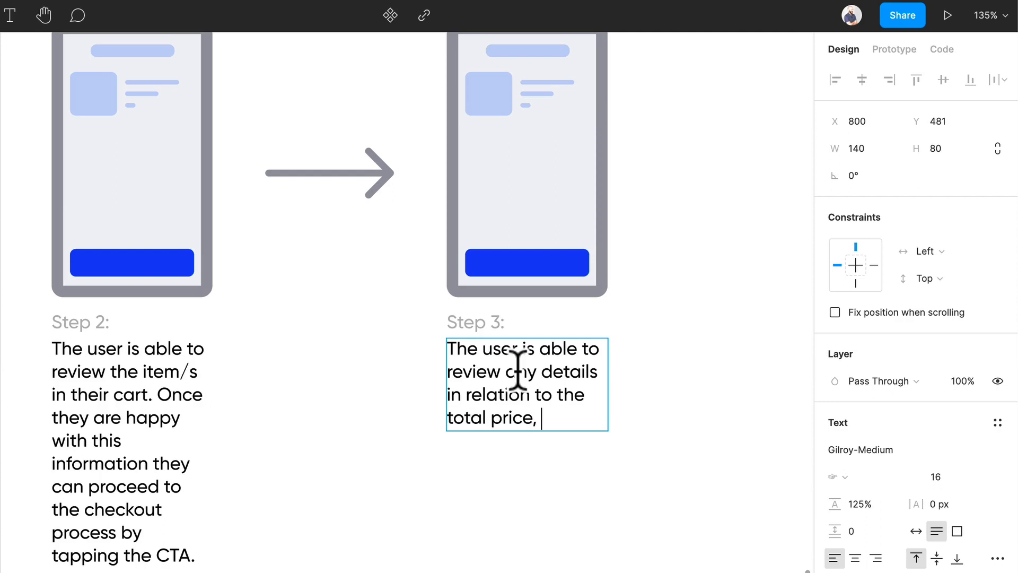
text(user payment detail)
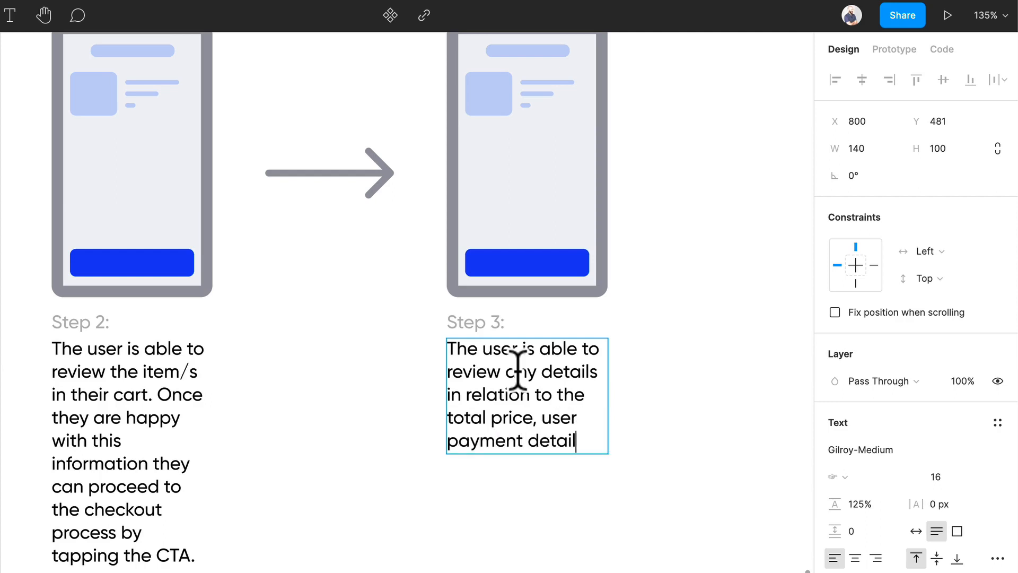
text(s, user address)
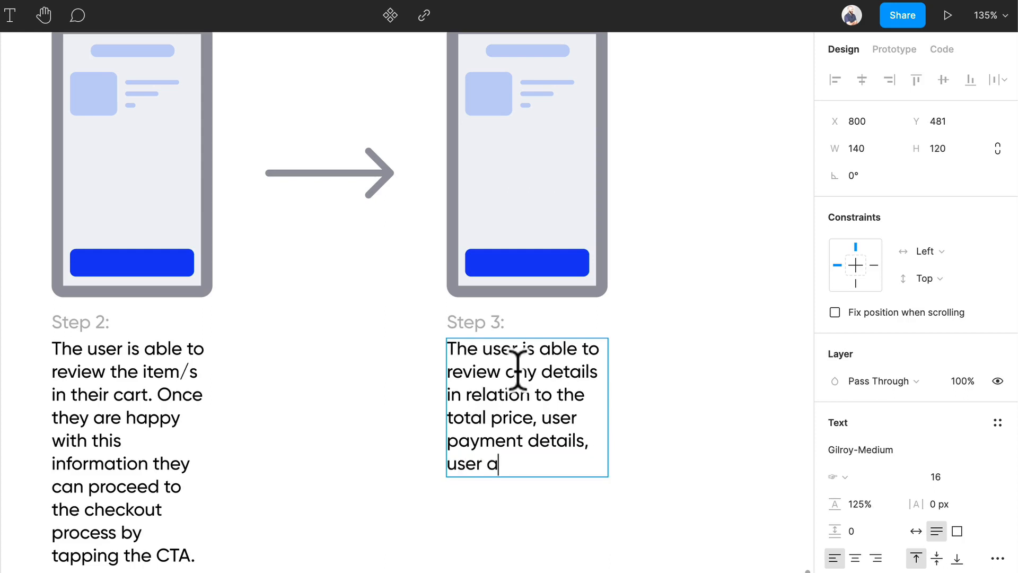